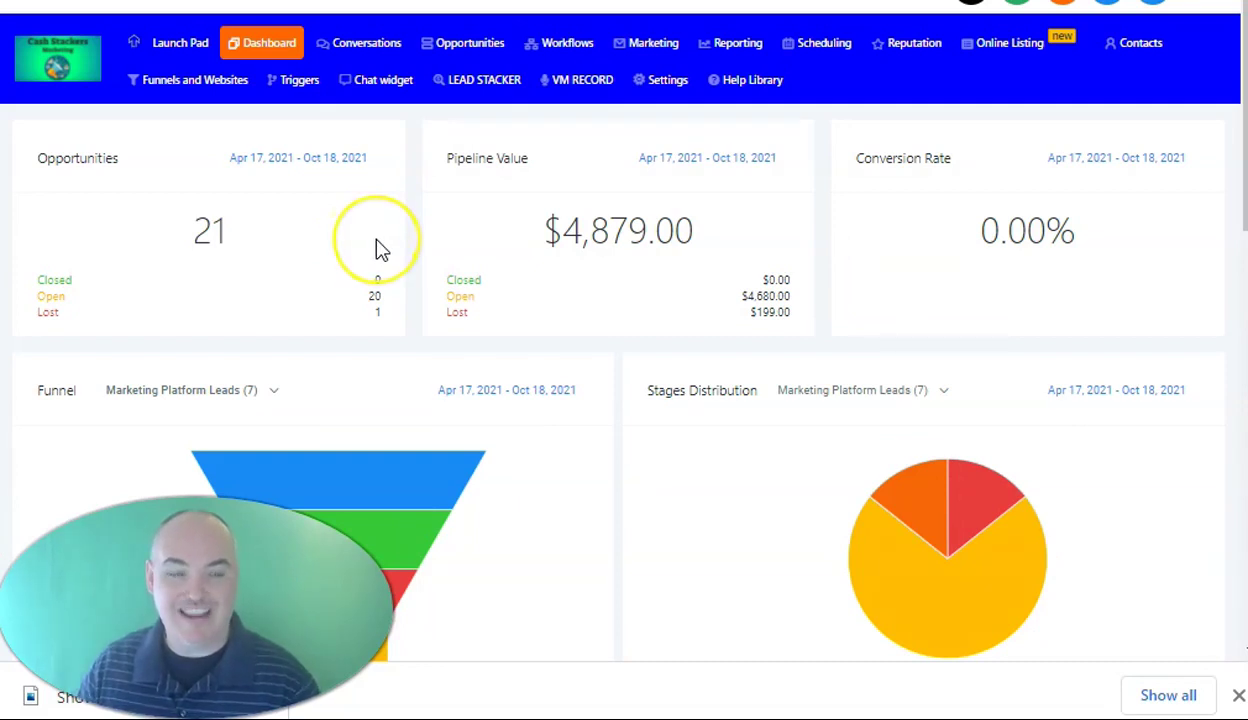
Step: Create a new funnel named "Link Tree Like Page"
left_click(200, 84)
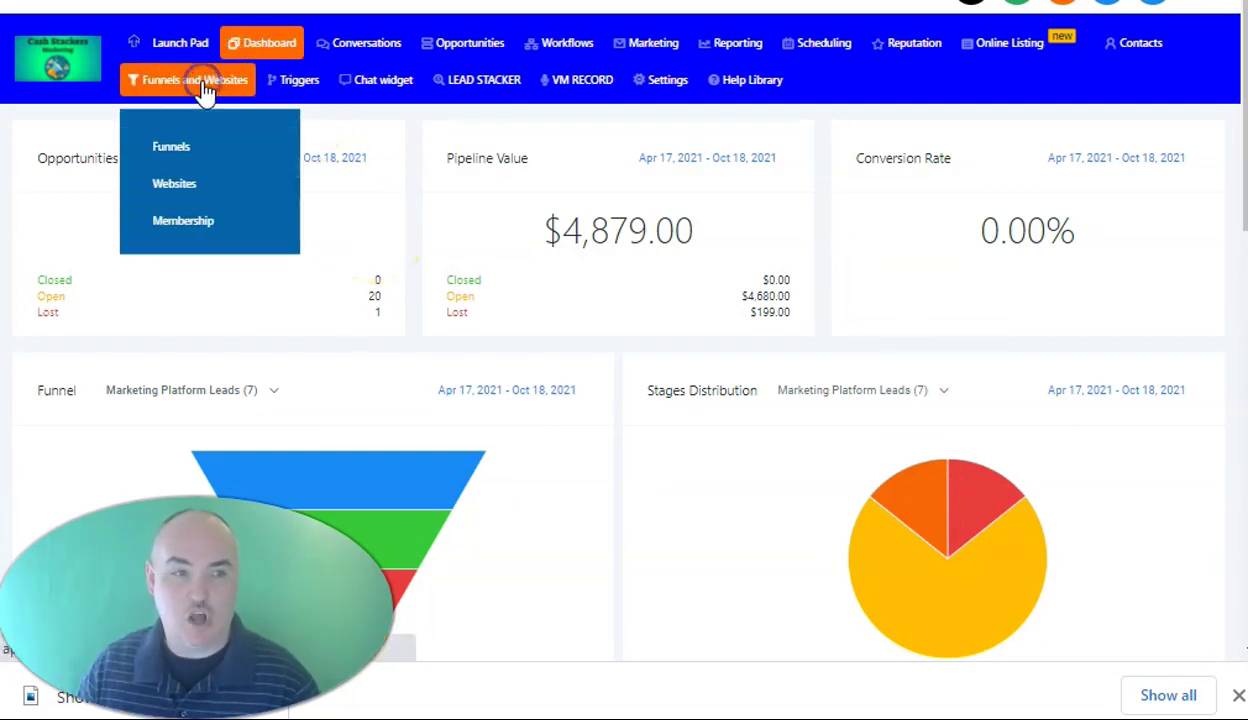
left_click(172, 148)
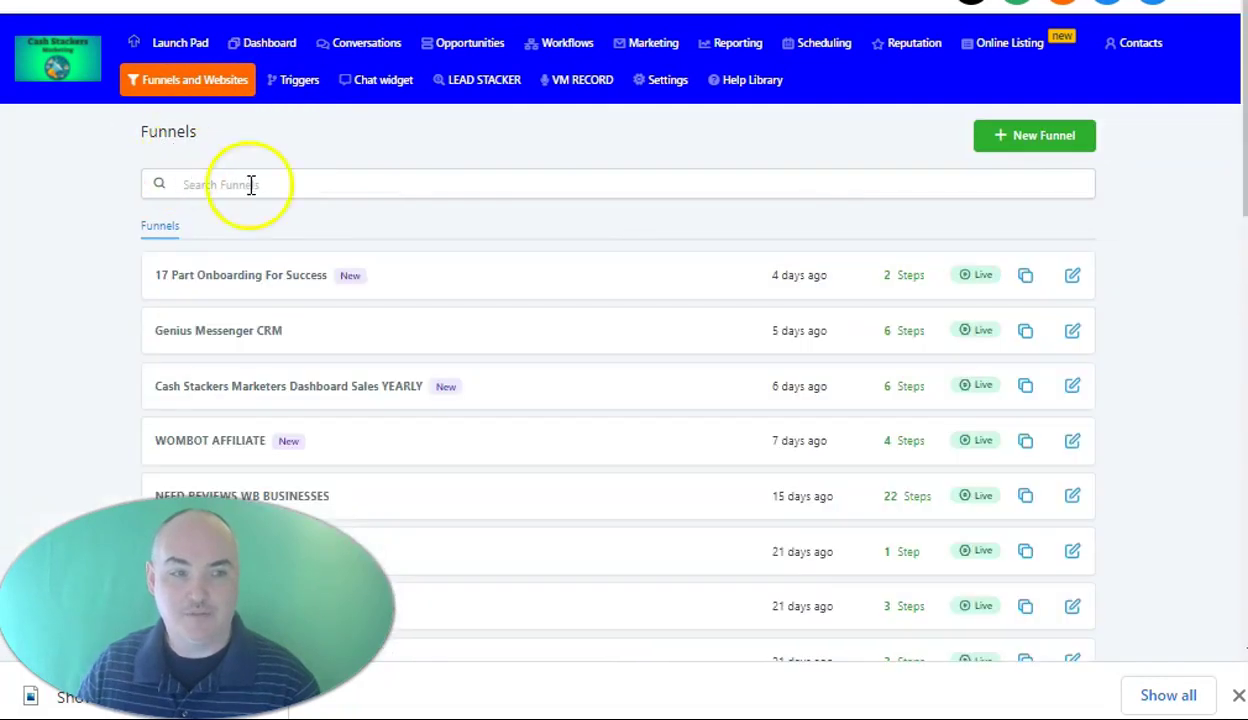
left_click(1052, 138)
left_click(714, 102)
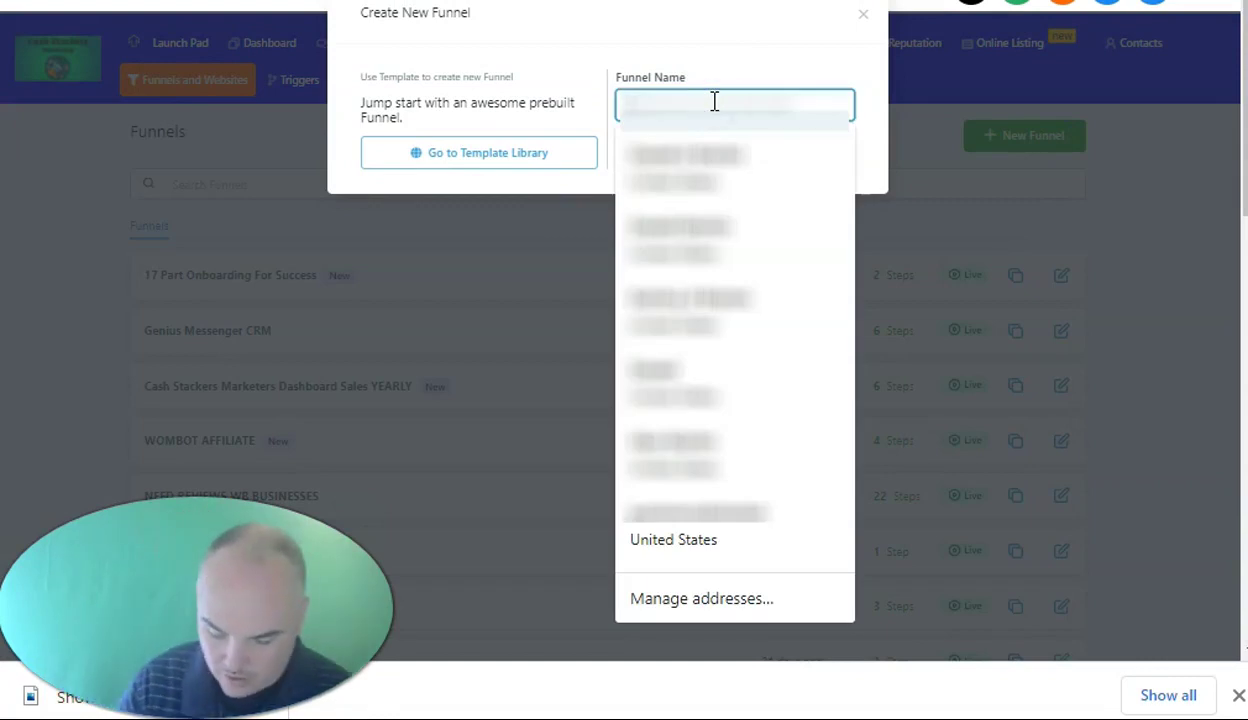
type("Link Tree Lik")
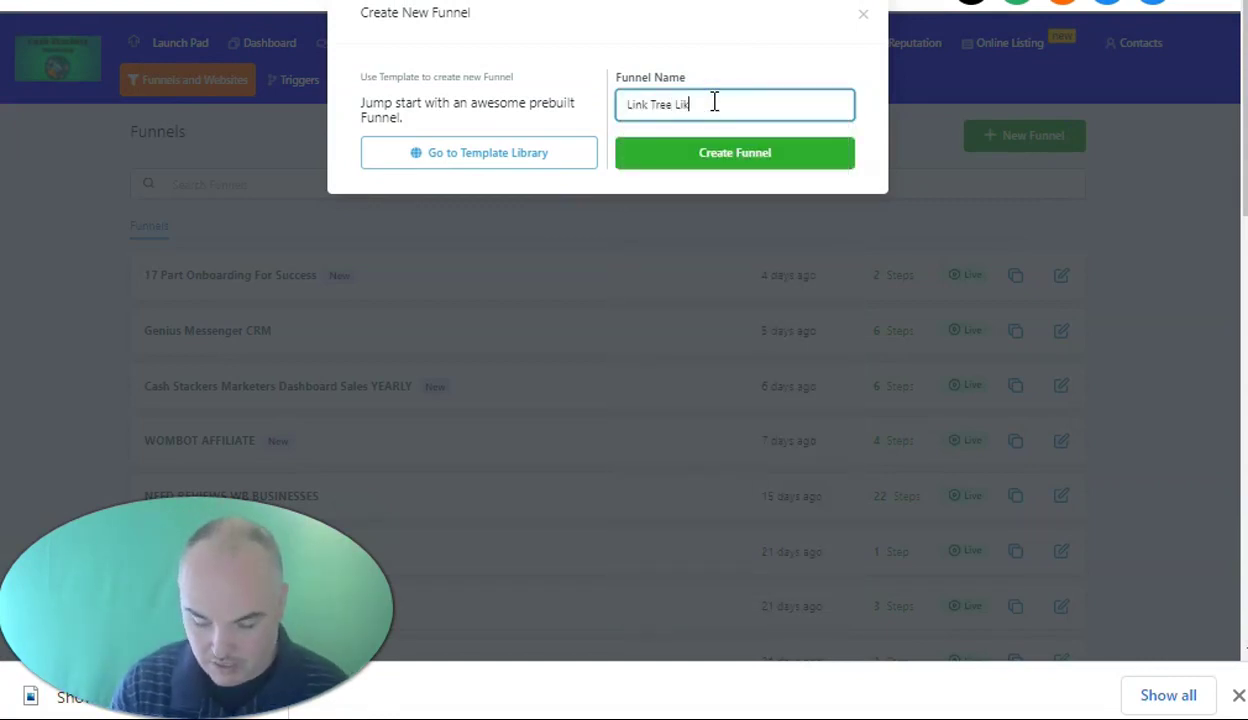
type("e Page")
left_click(625, 152)
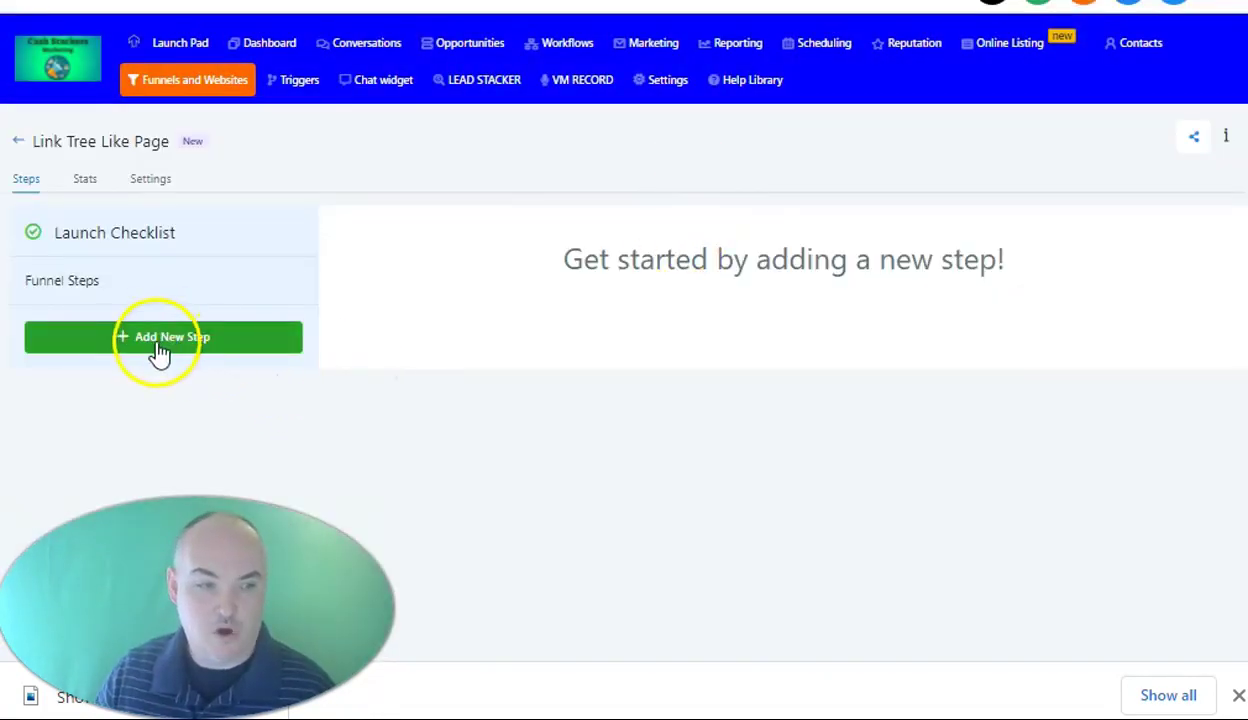
Step: Add a funnel step with the page name "Link Tree" and the path "linktree"
left_click(175, 340)
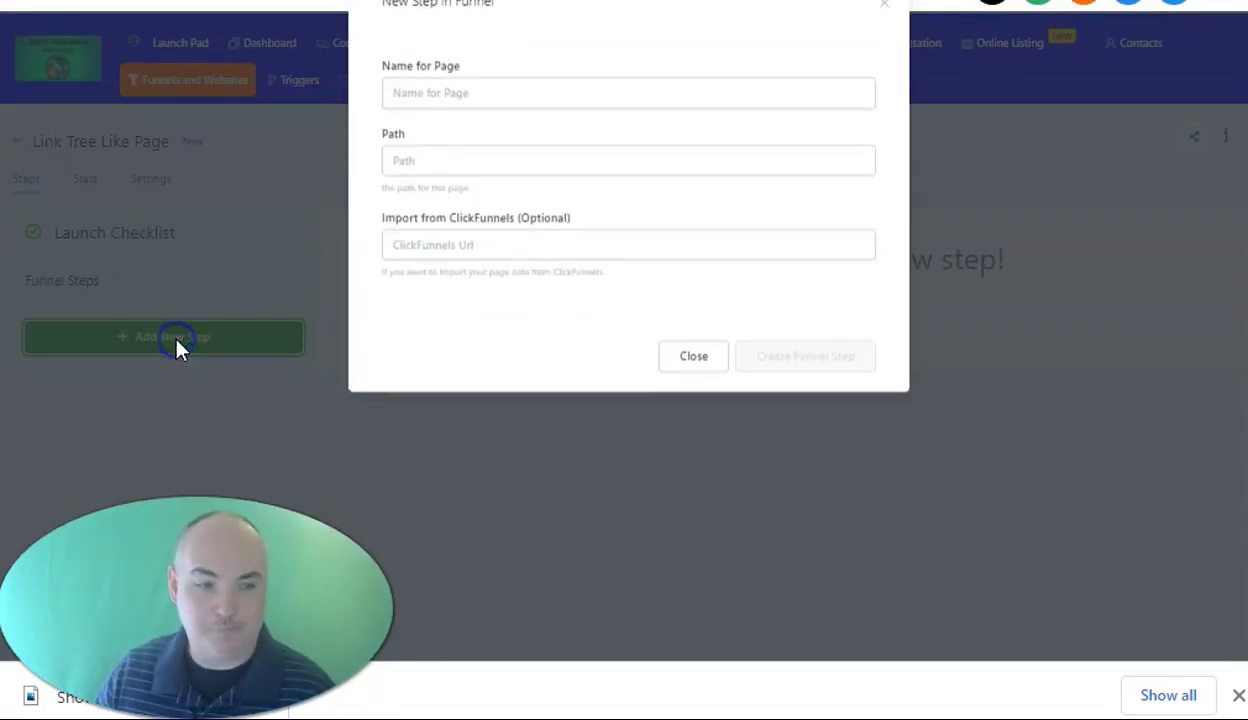
left_click(479, 106)
left_click(525, 137)
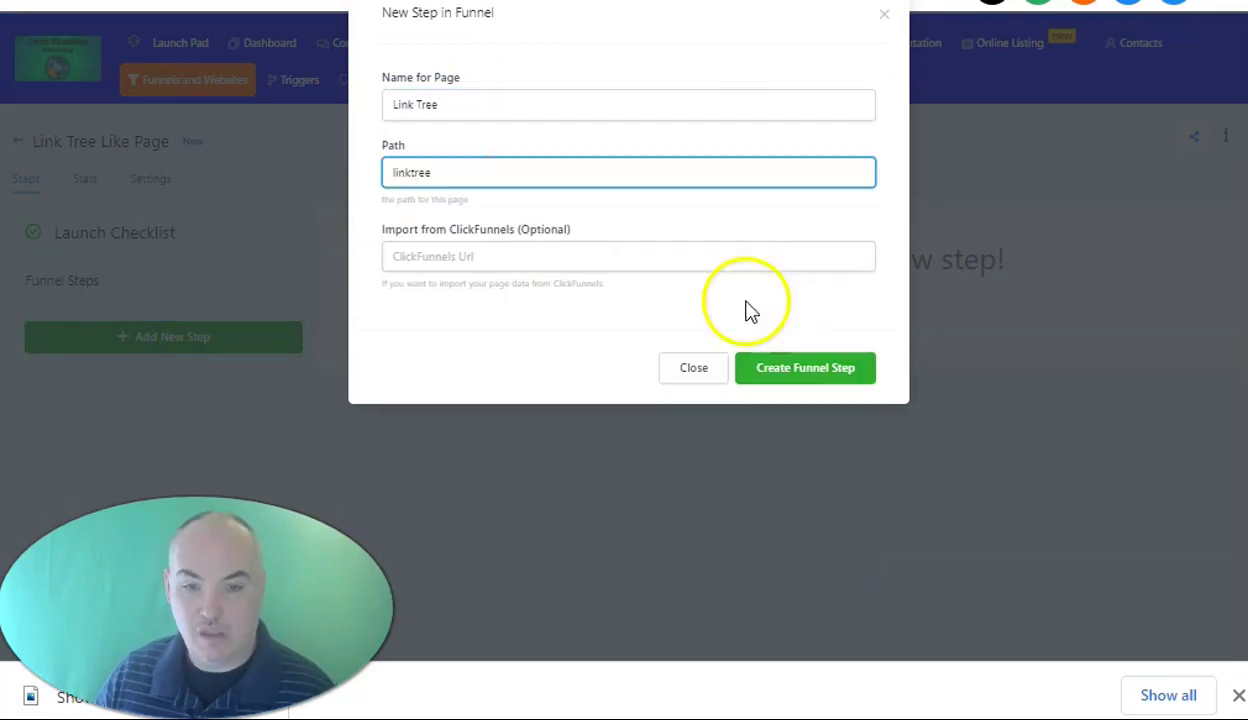
left_click(780, 378)
left_click(644, 466)
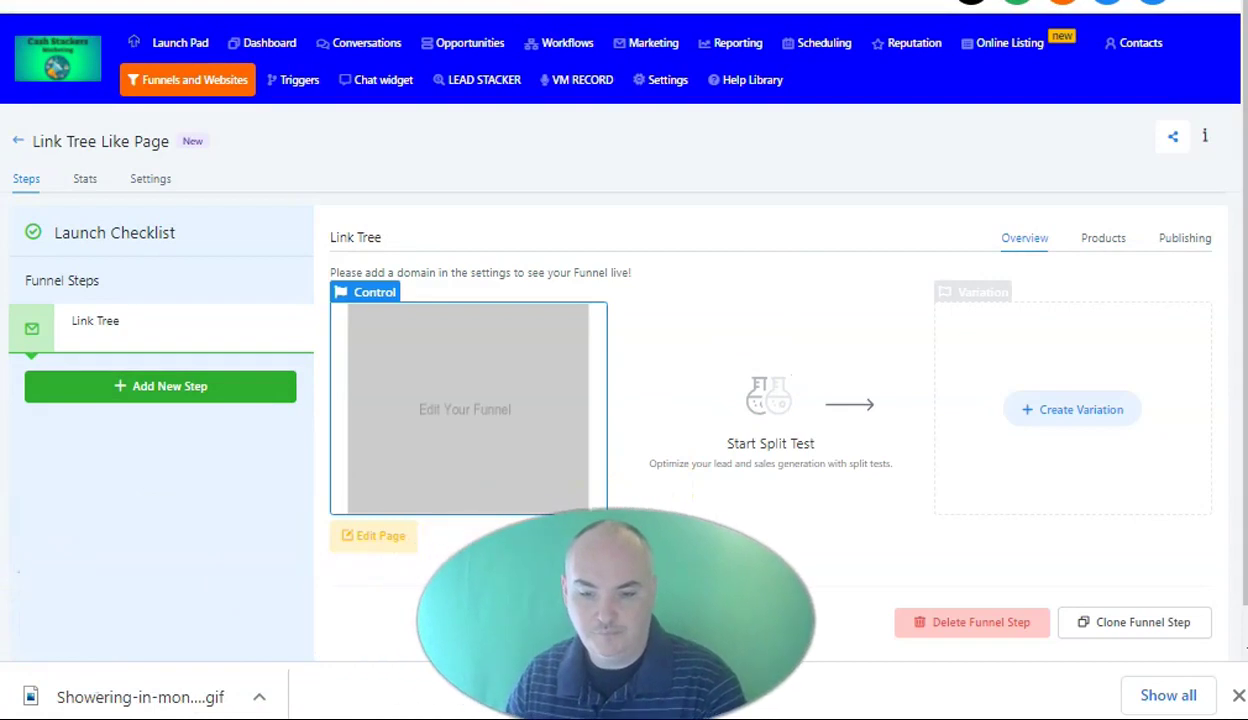
Step: Open the Link Tree page for editing and add a full-width section containing a one-column row
left_click(382, 546)
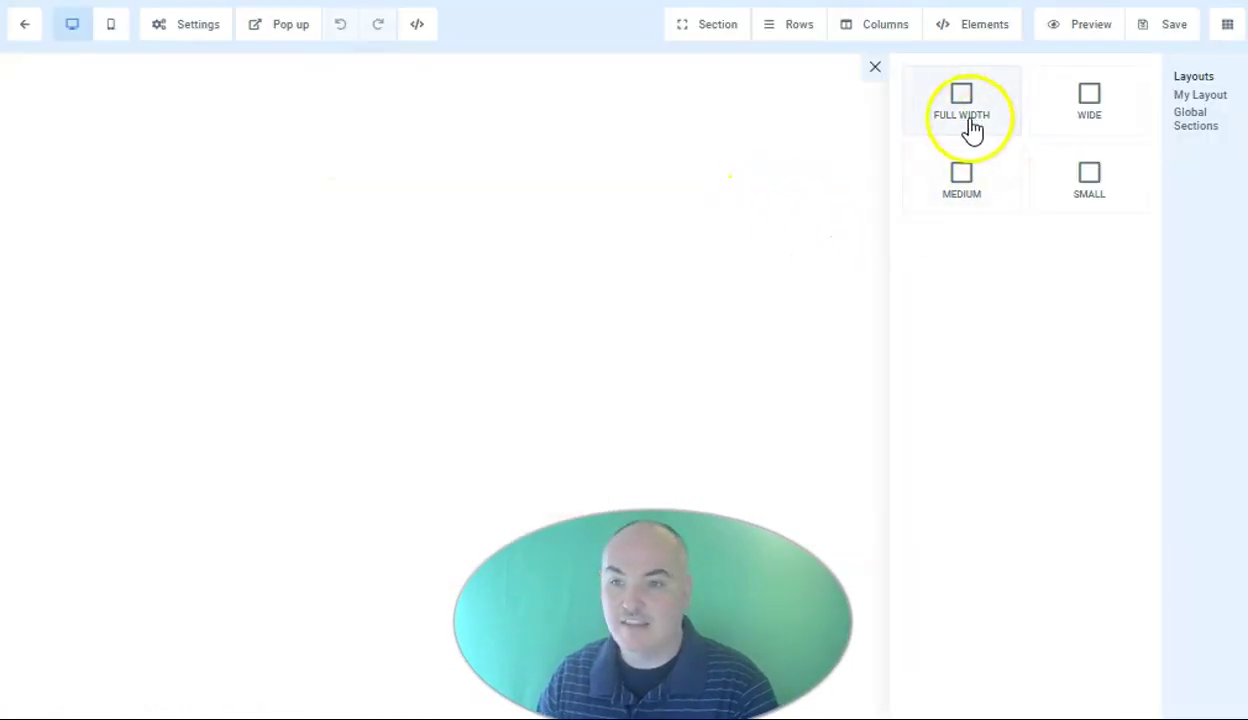
left_click(961, 111)
left_click(747, 111)
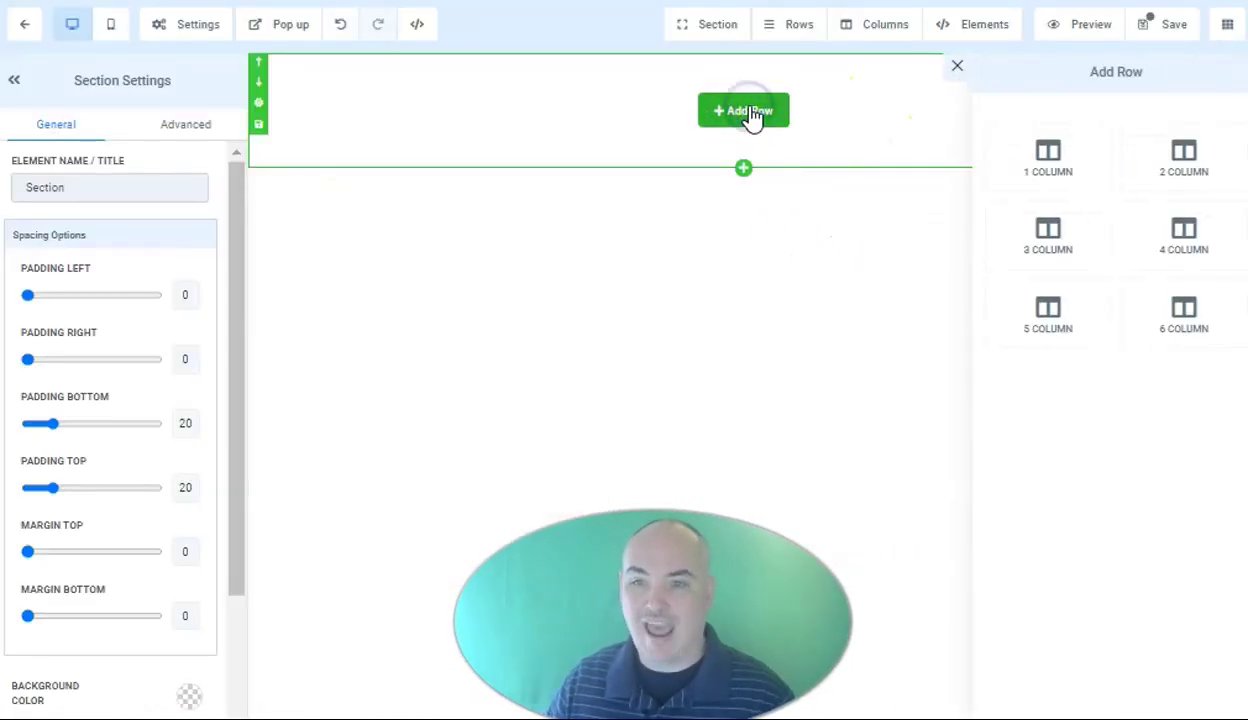
left_click(1072, 150)
mouse_move(730, 145)
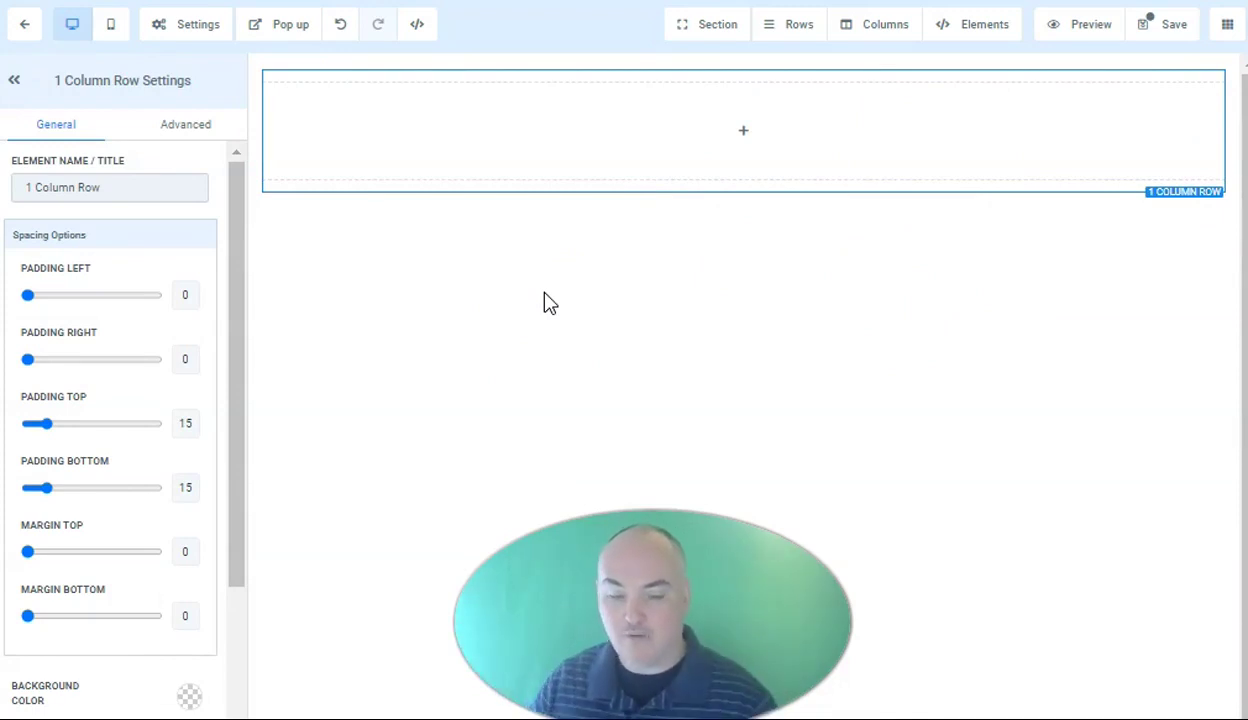
Step: Open the media library for the row's background image and search Pixabay for "multi colored"
scroll(232, 415, "down", 3)
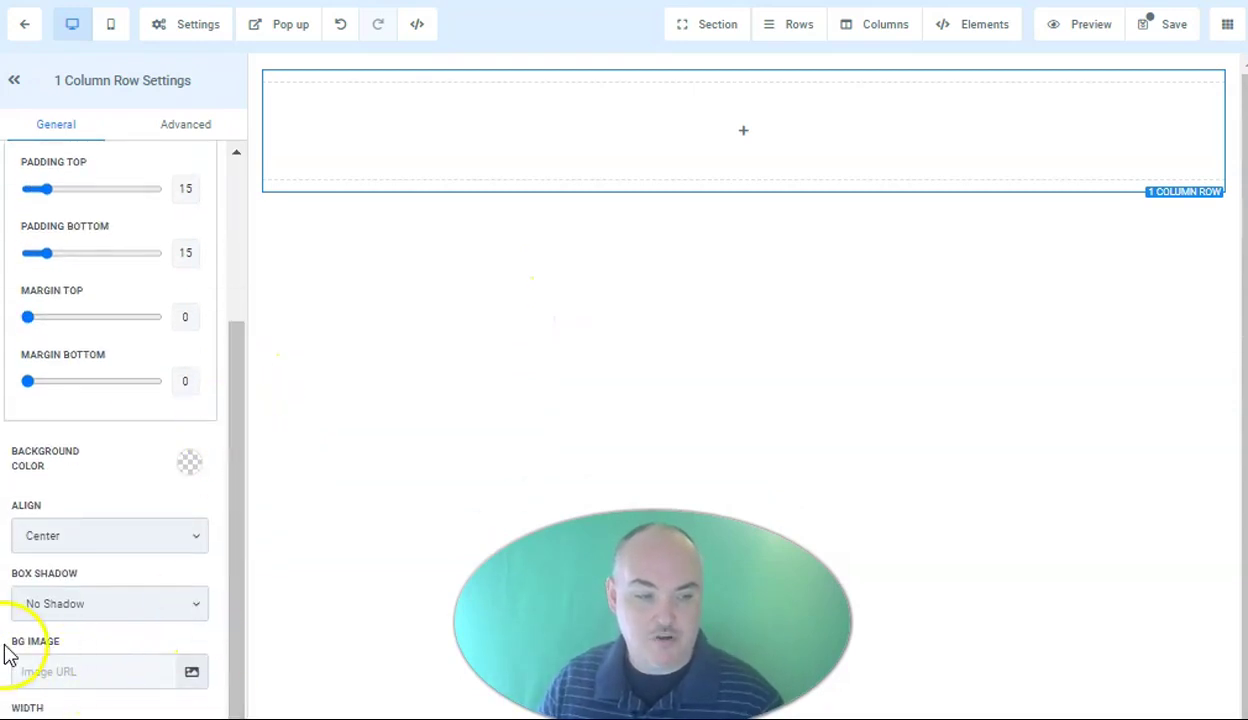
left_click(186, 673)
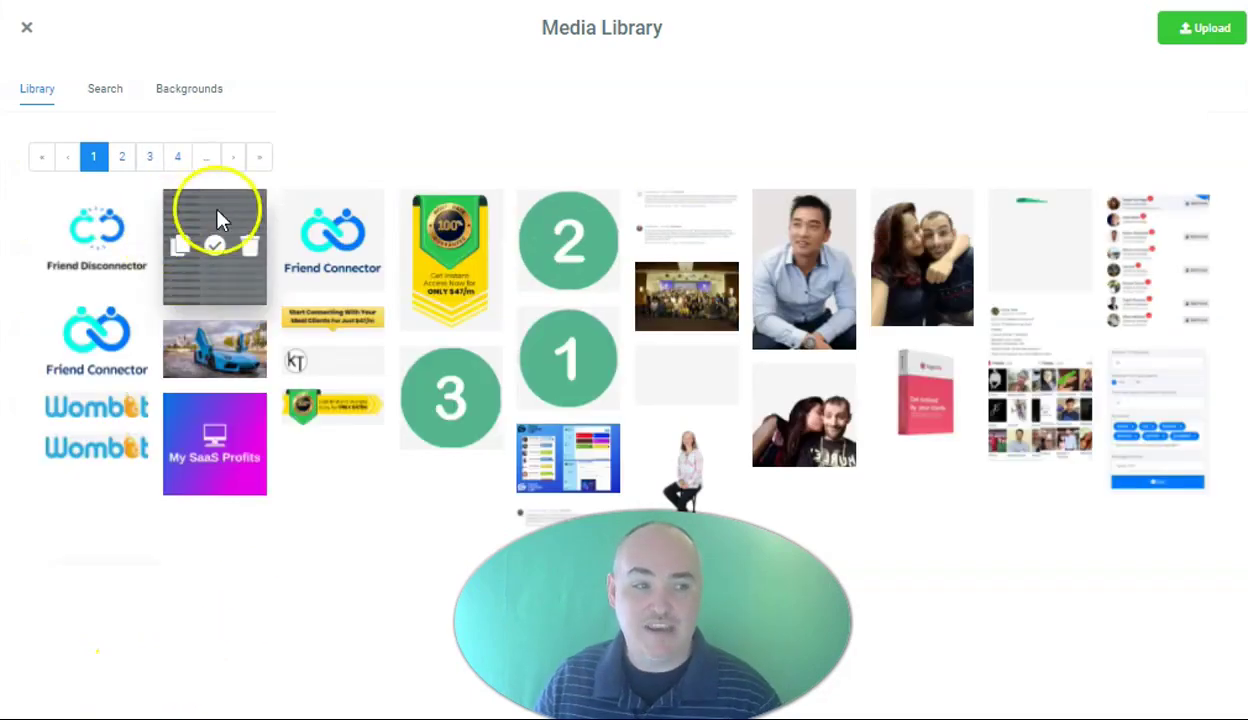
mouse_move(498, 405)
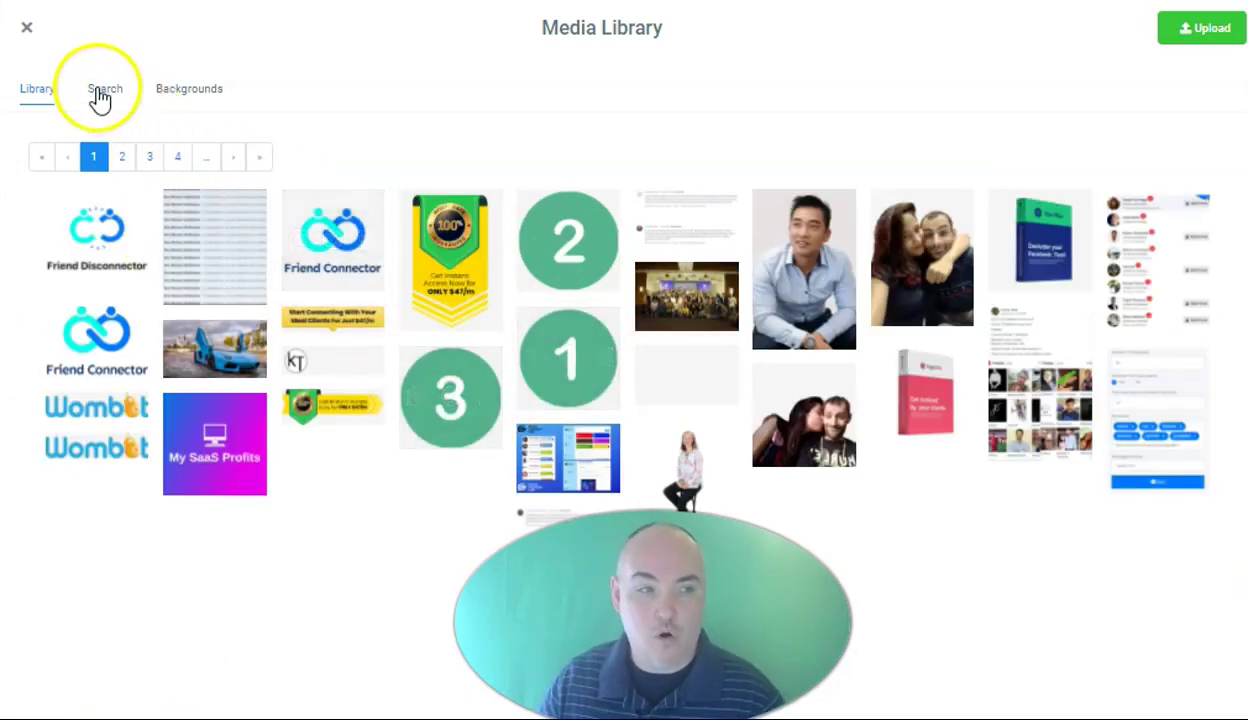
left_click(100, 95)
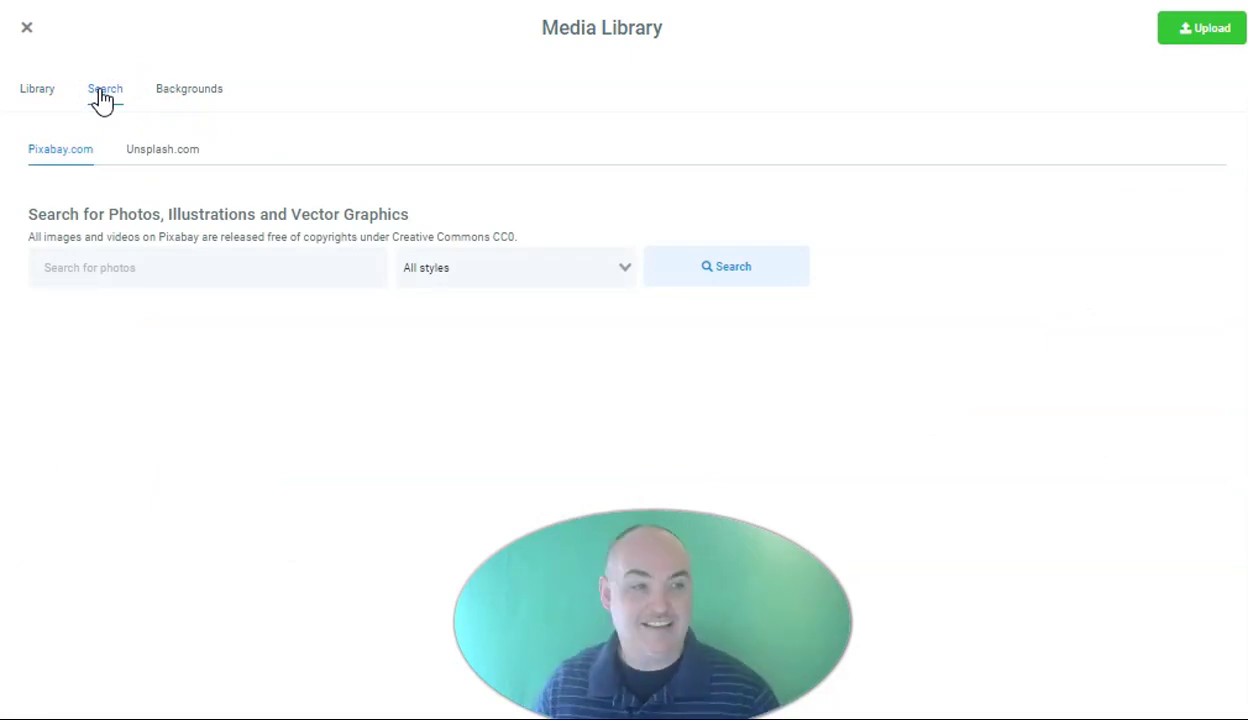
left_click(131, 273)
type("multi colored")
key("Return")
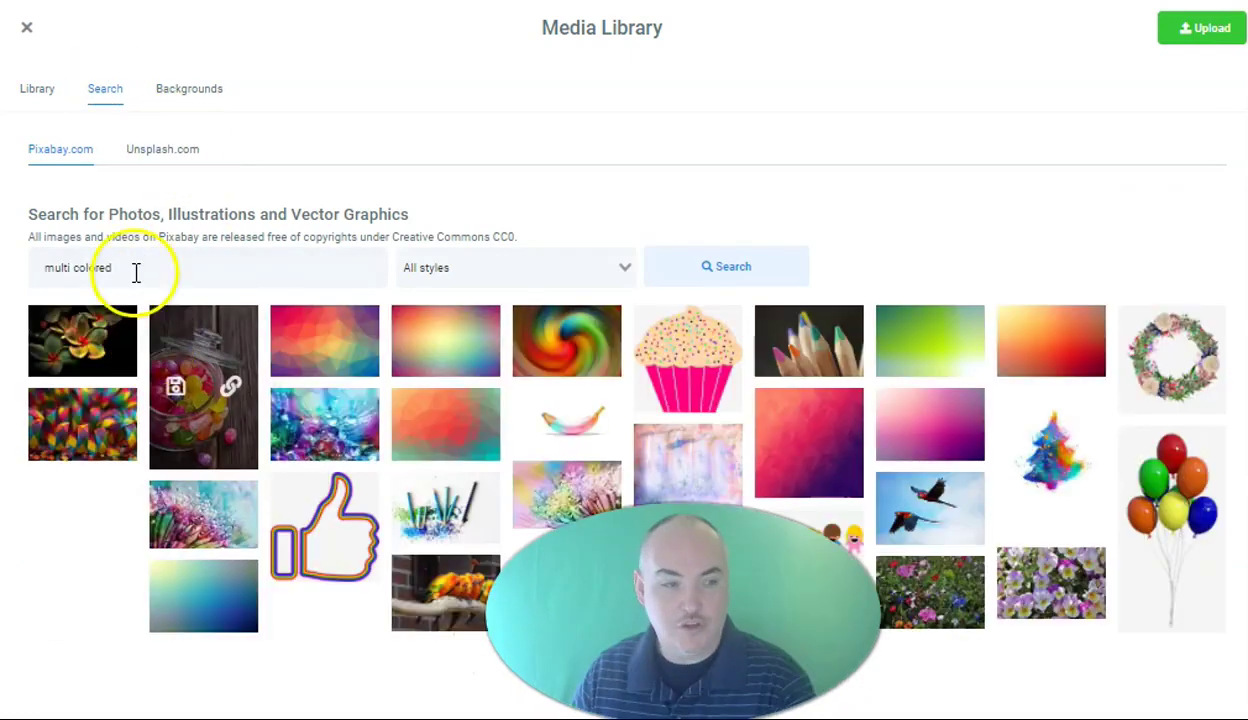
Step: Search Unsplash for "gradiant", save the photo of the horizon above clouds to the library, and set it as the row's background image
left_click(163, 152)
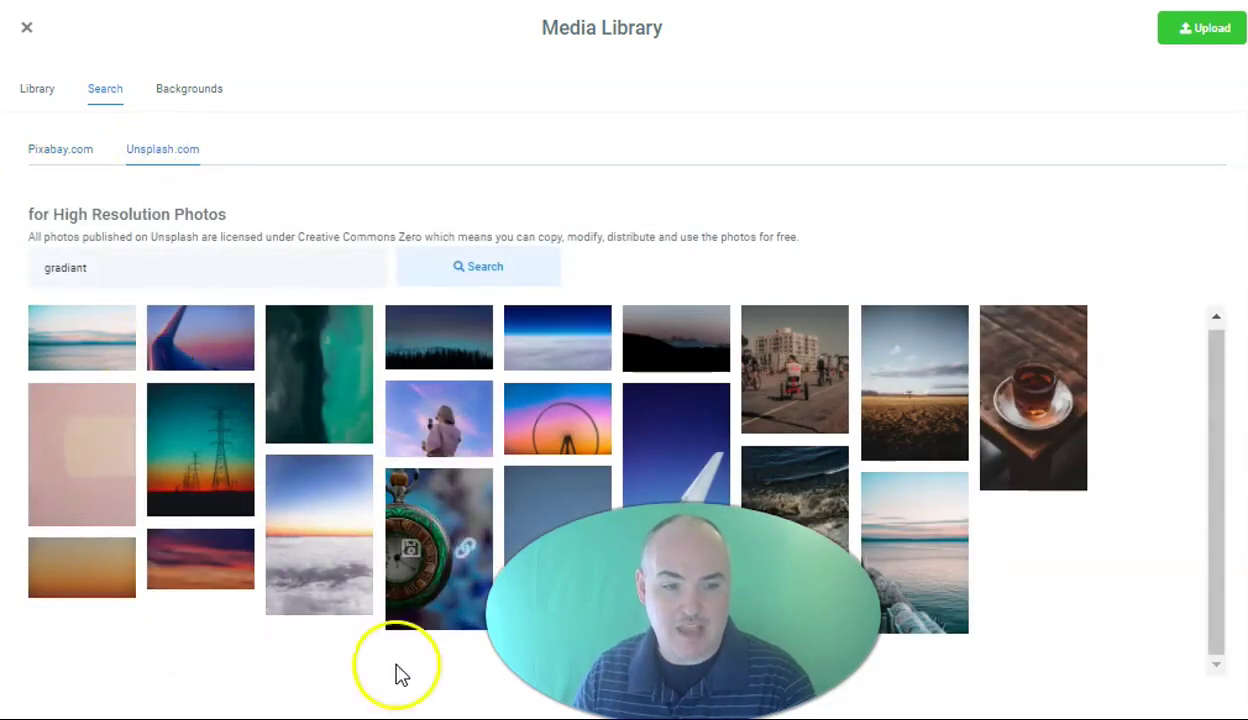
left_click(78, 155)
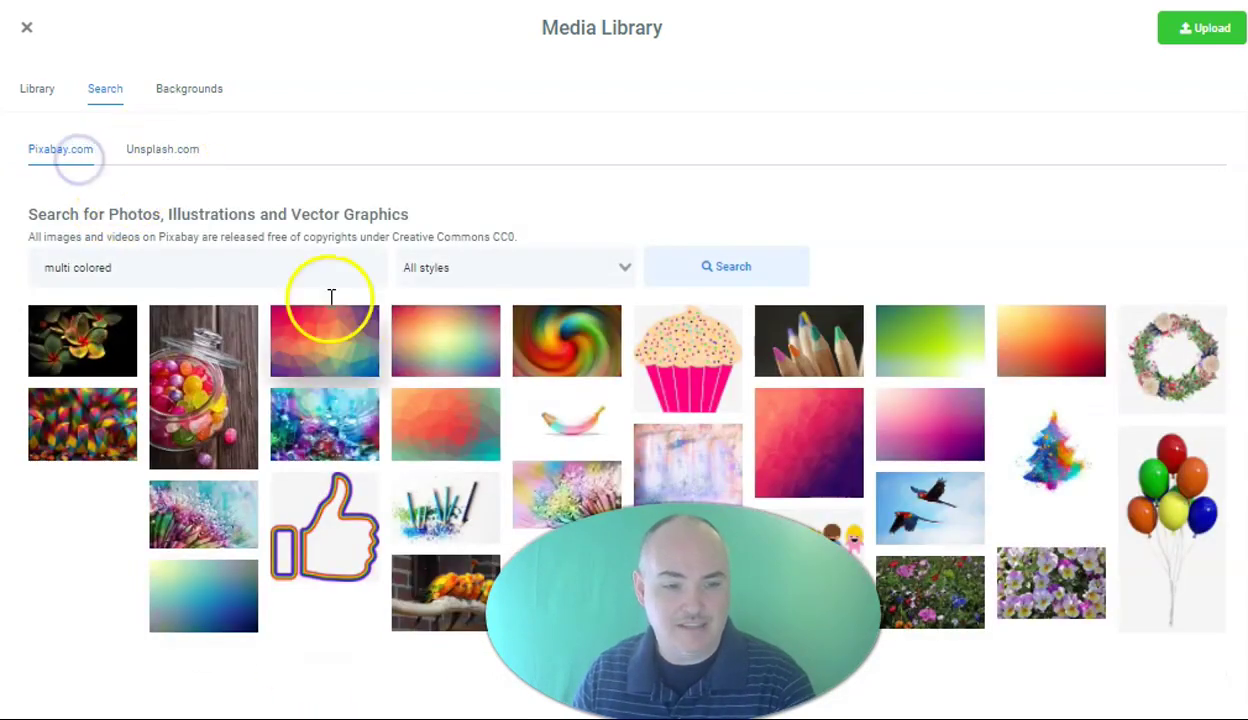
left_click(165, 152)
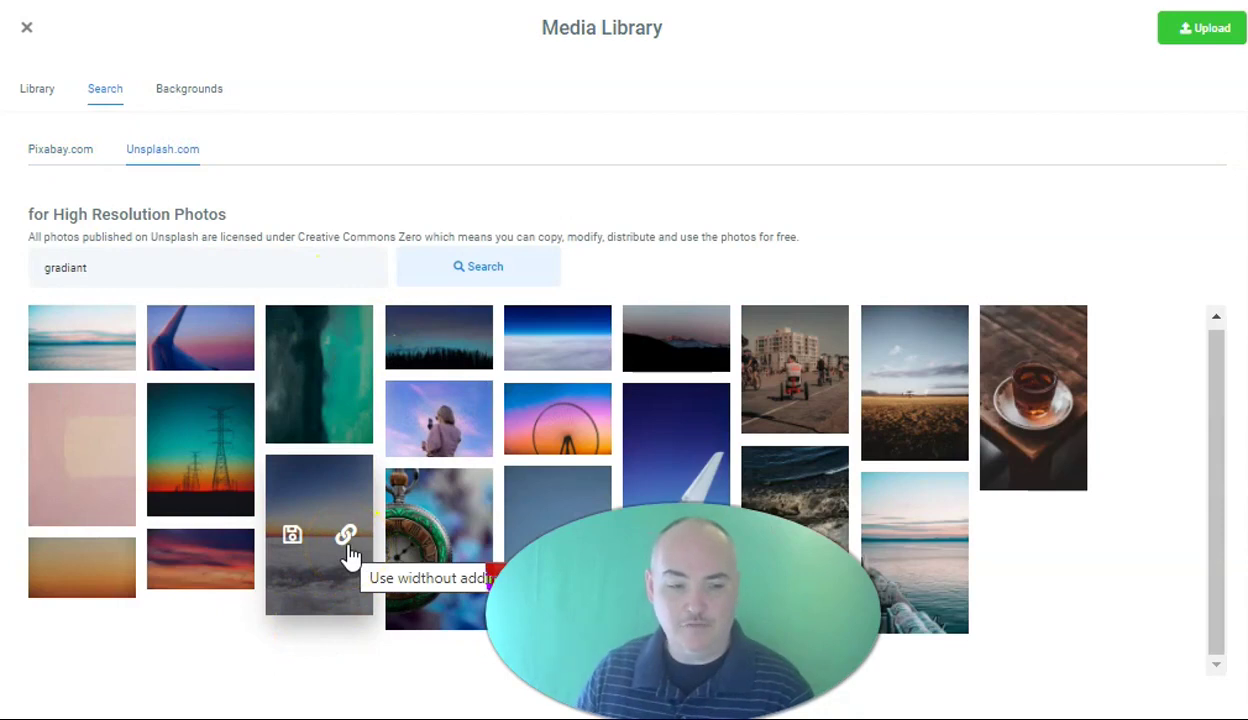
left_click(292, 538)
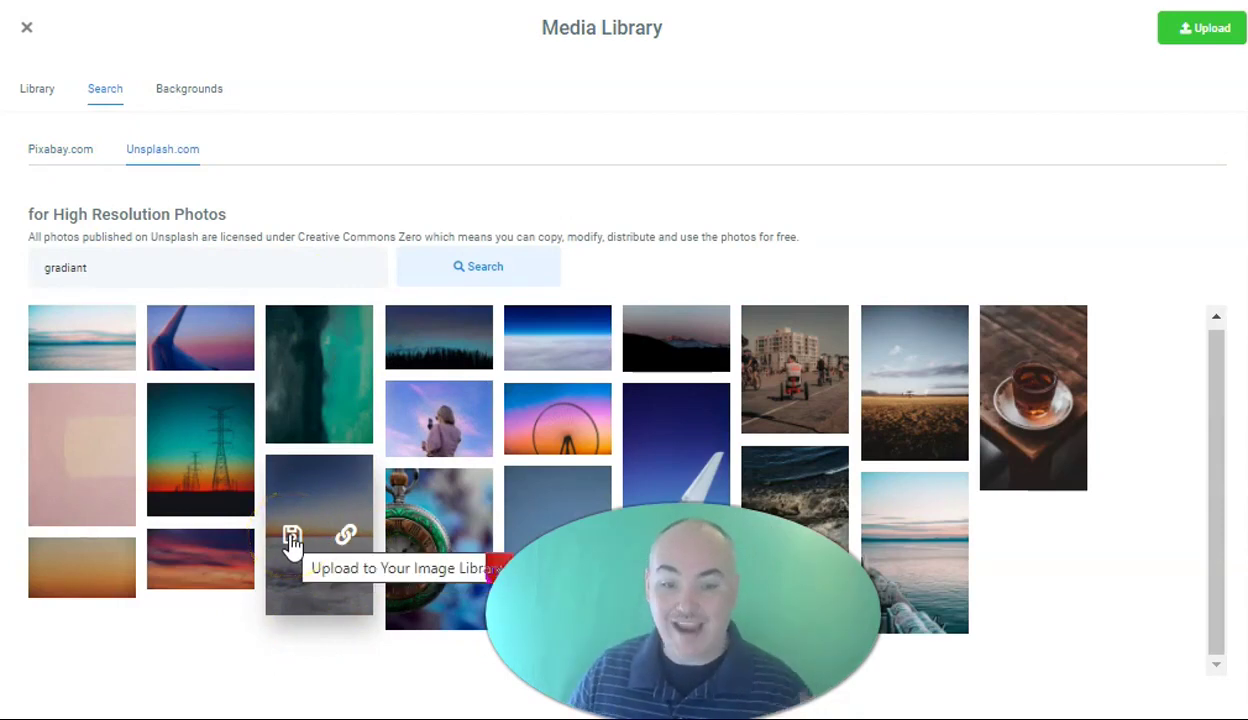
left_click(291, 538)
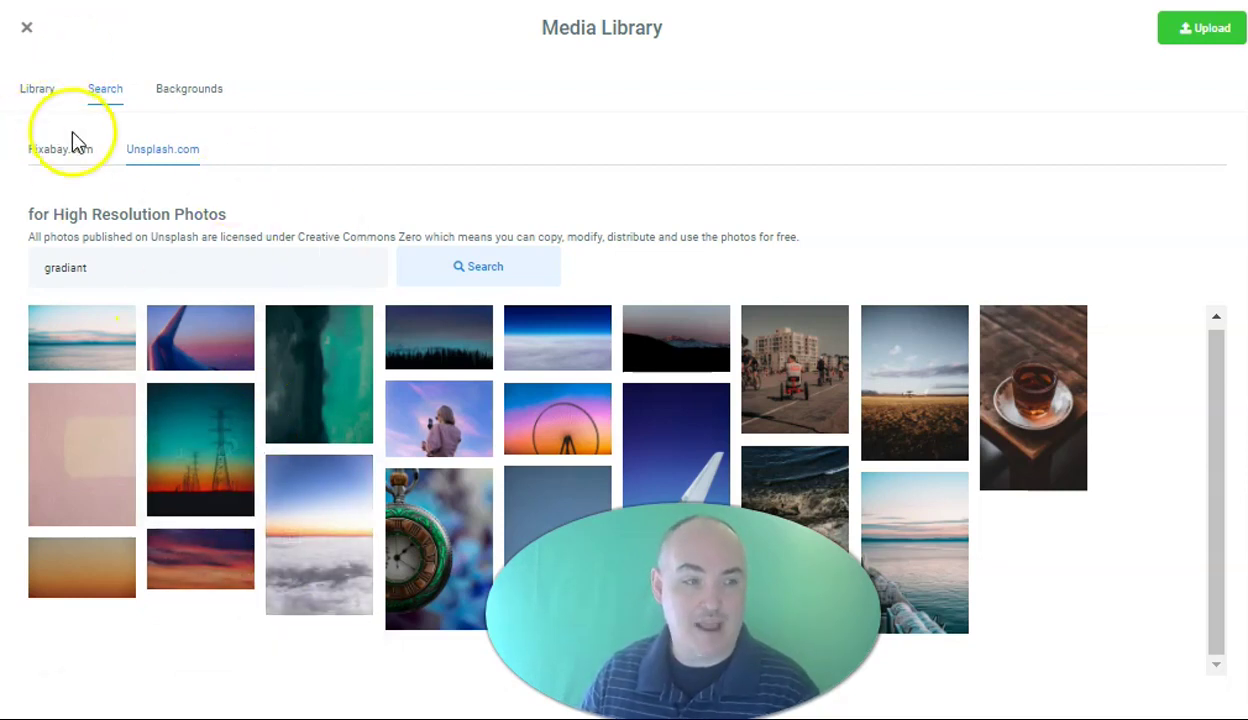
left_click(38, 90)
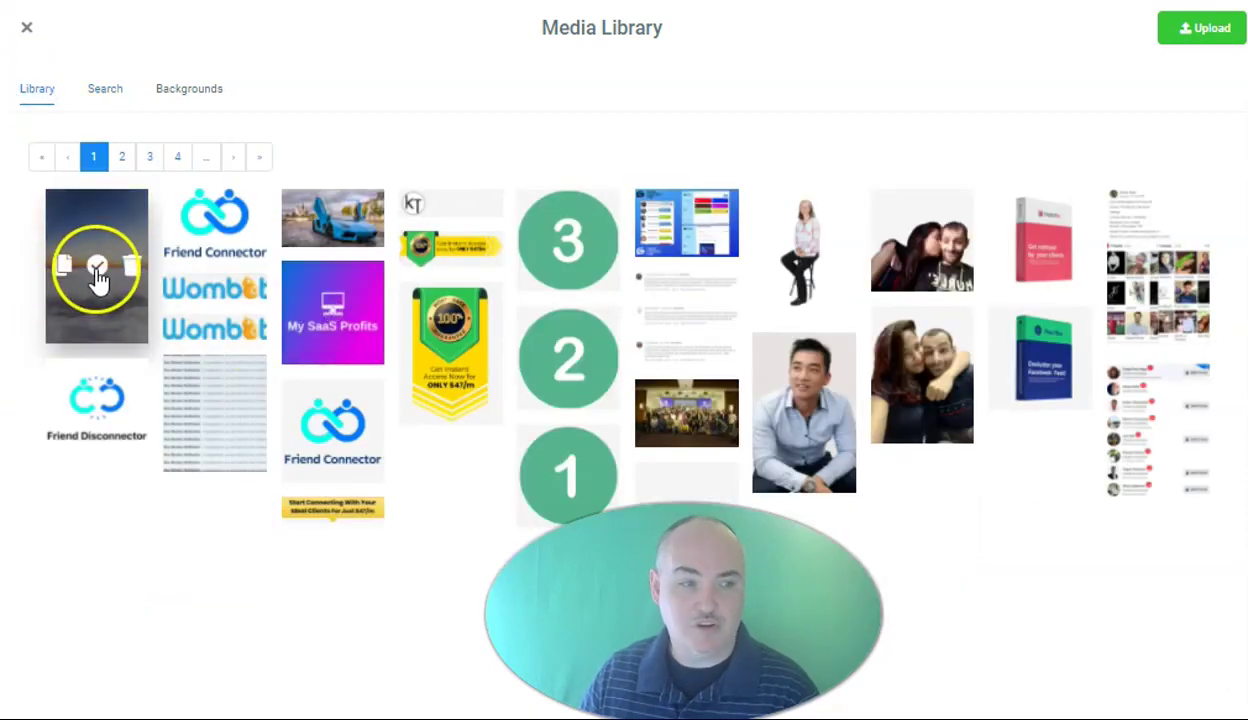
left_click(97, 268)
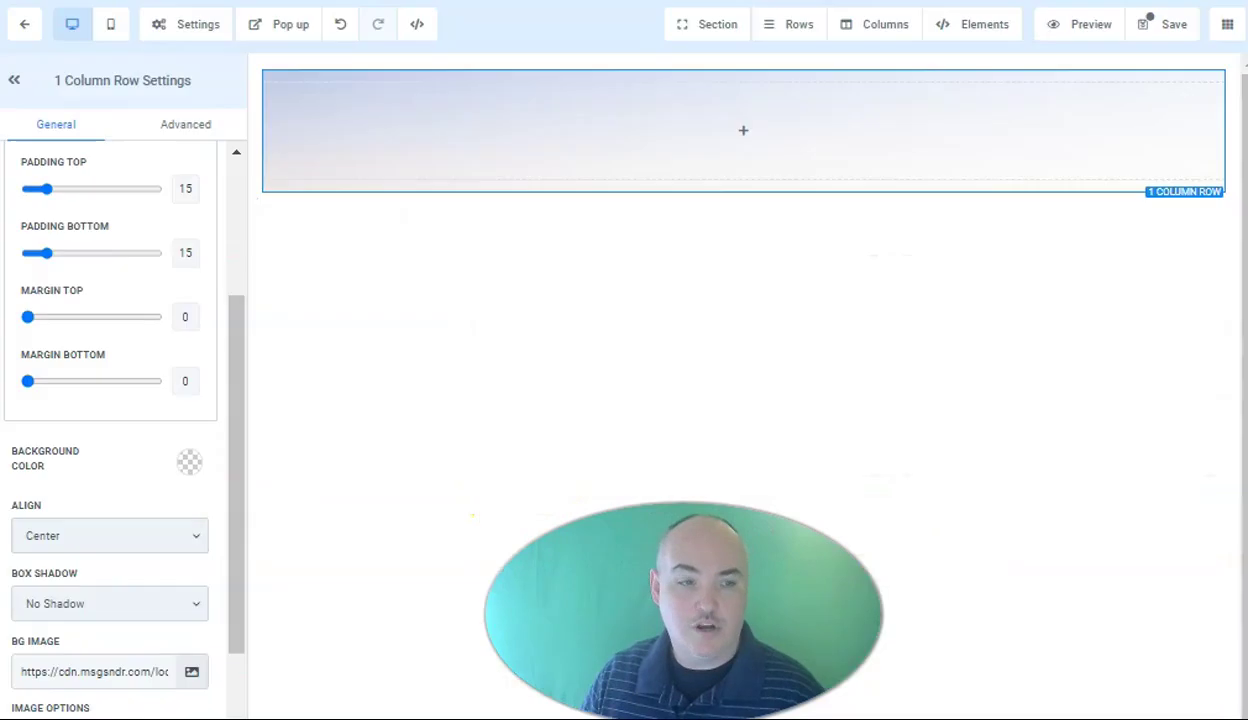
Step: Add an image element to the row and fill it with the library portrait of the grey-haired man in a suit
left_click(762, 142)
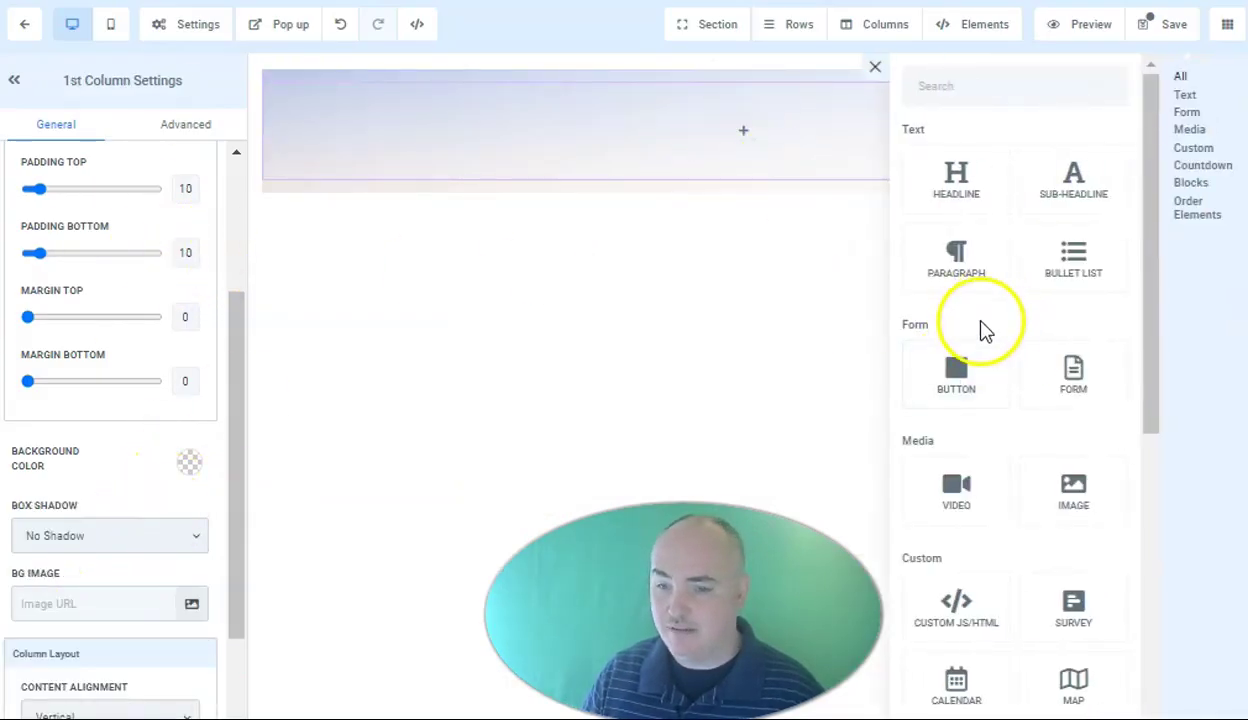
left_click(1075, 492)
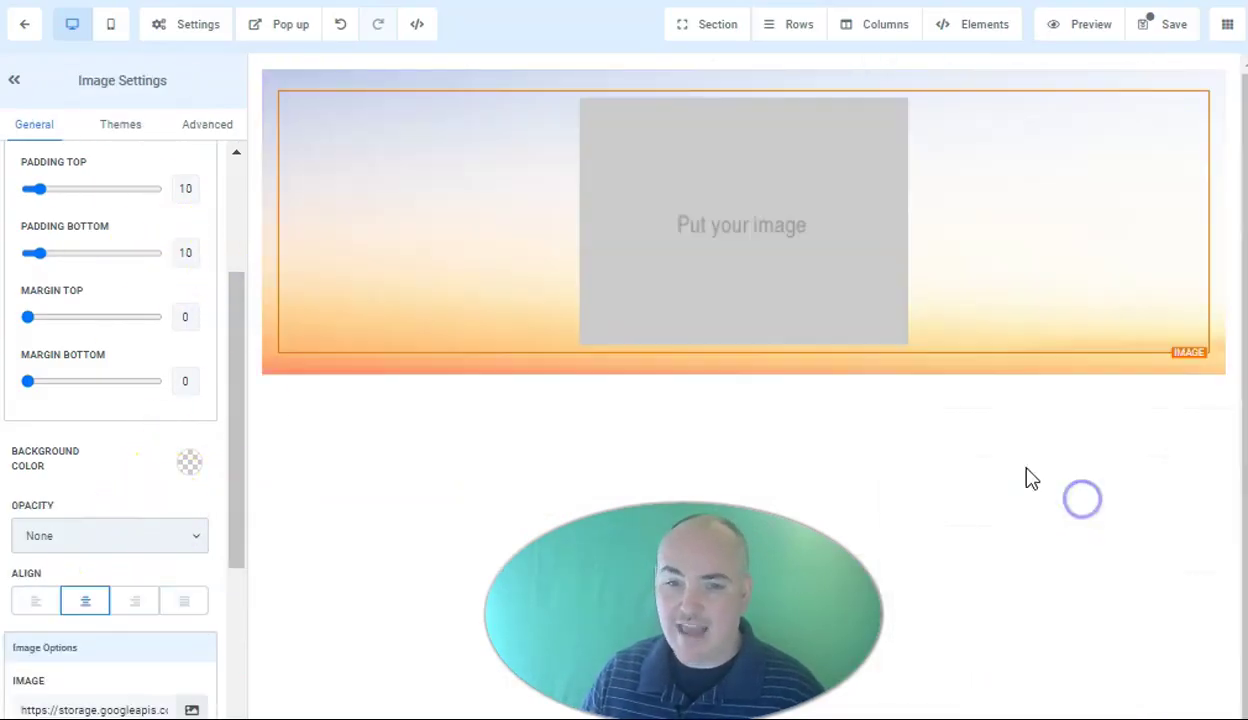
scroll(187, 474, "down", 5)
left_click(192, 465)
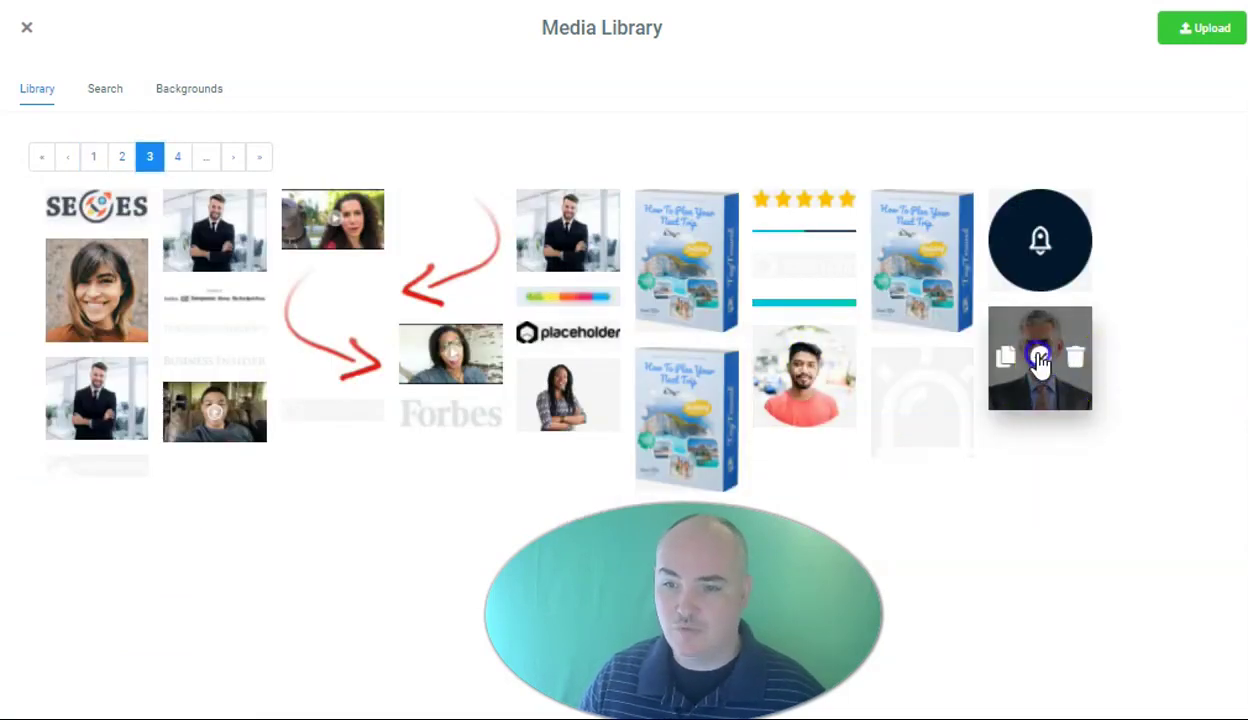
left_click(1040, 358)
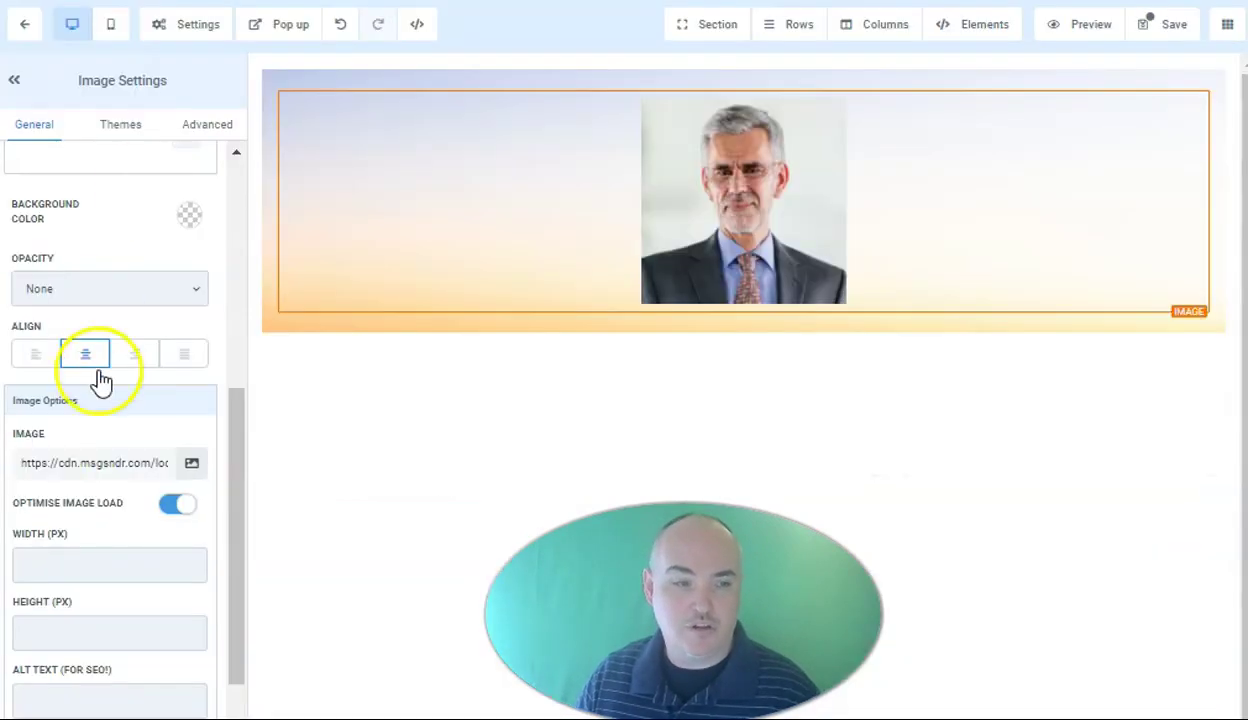
Step: Set the portrait's height to 120 px and its image radius to Circle
scroll(131, 479, "down", 2)
left_click(61, 505)
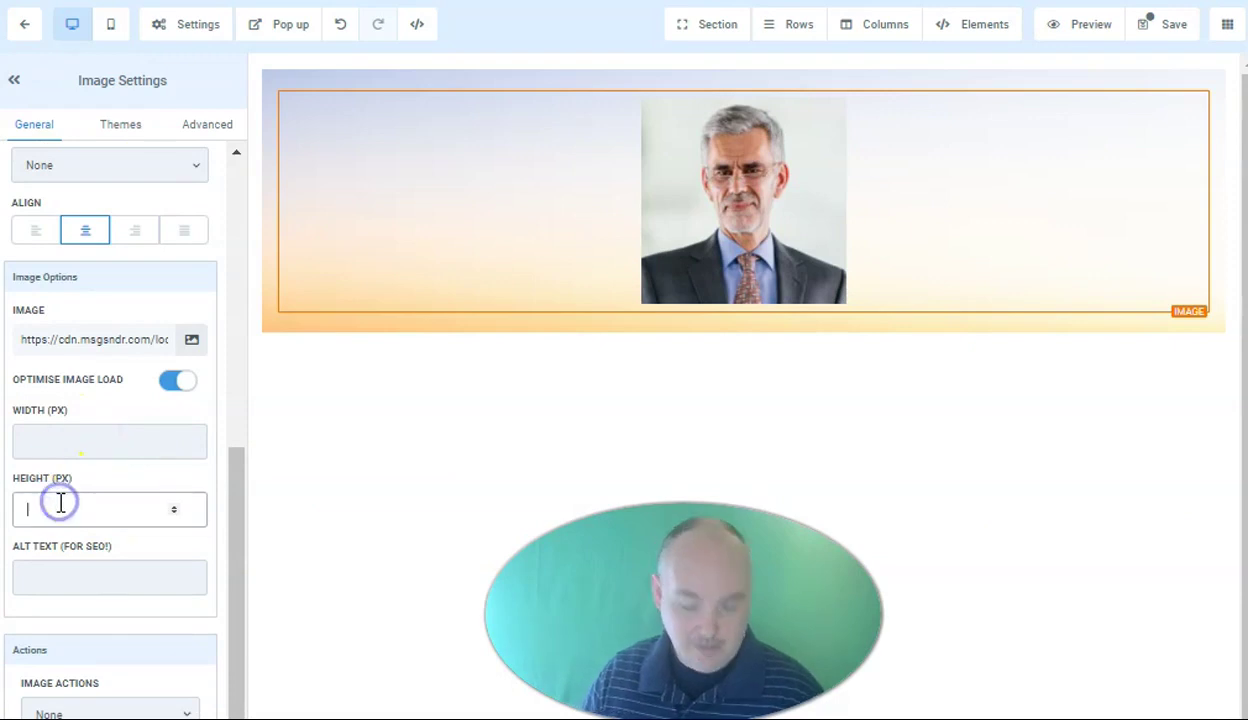
type("120")
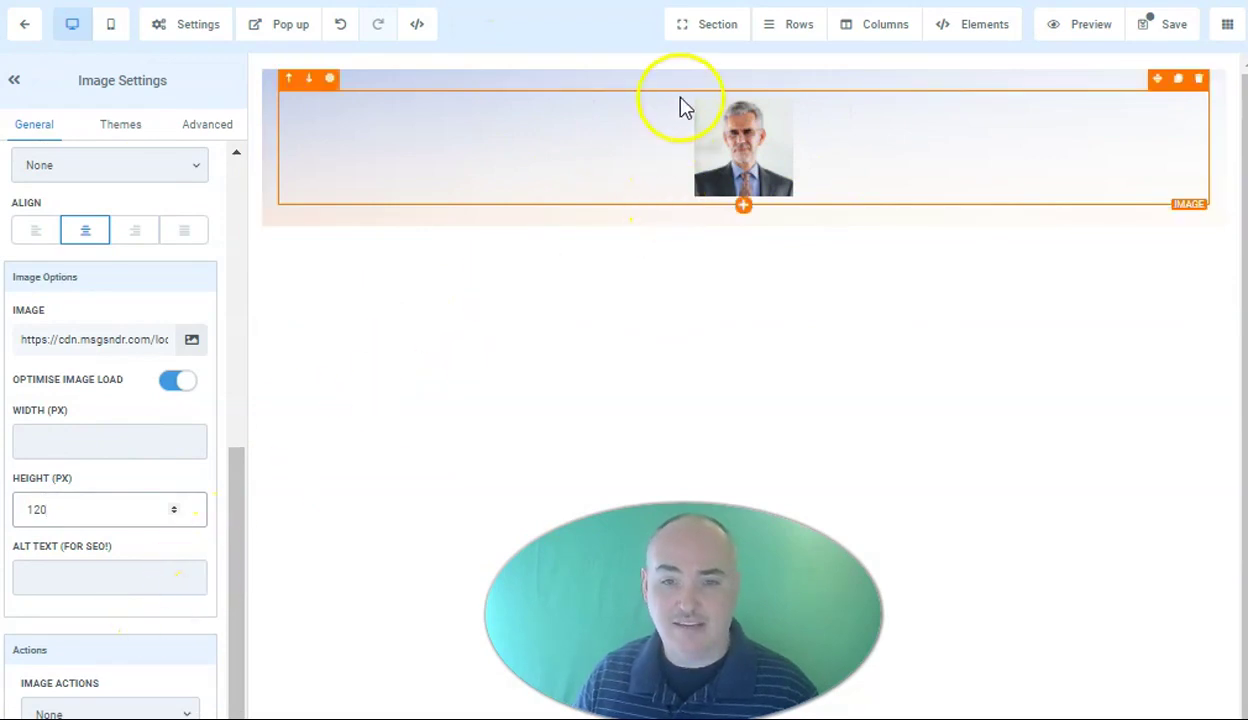
left_click(205, 128)
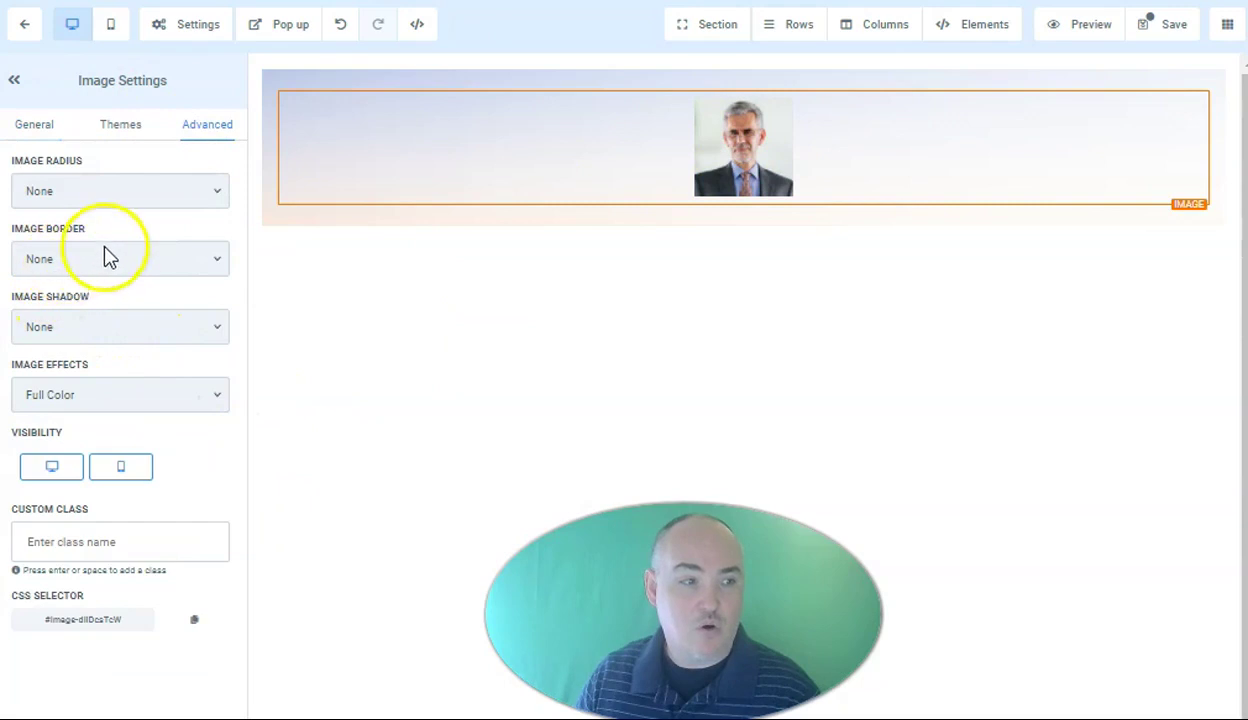
left_click(116, 194)
left_click(92, 231)
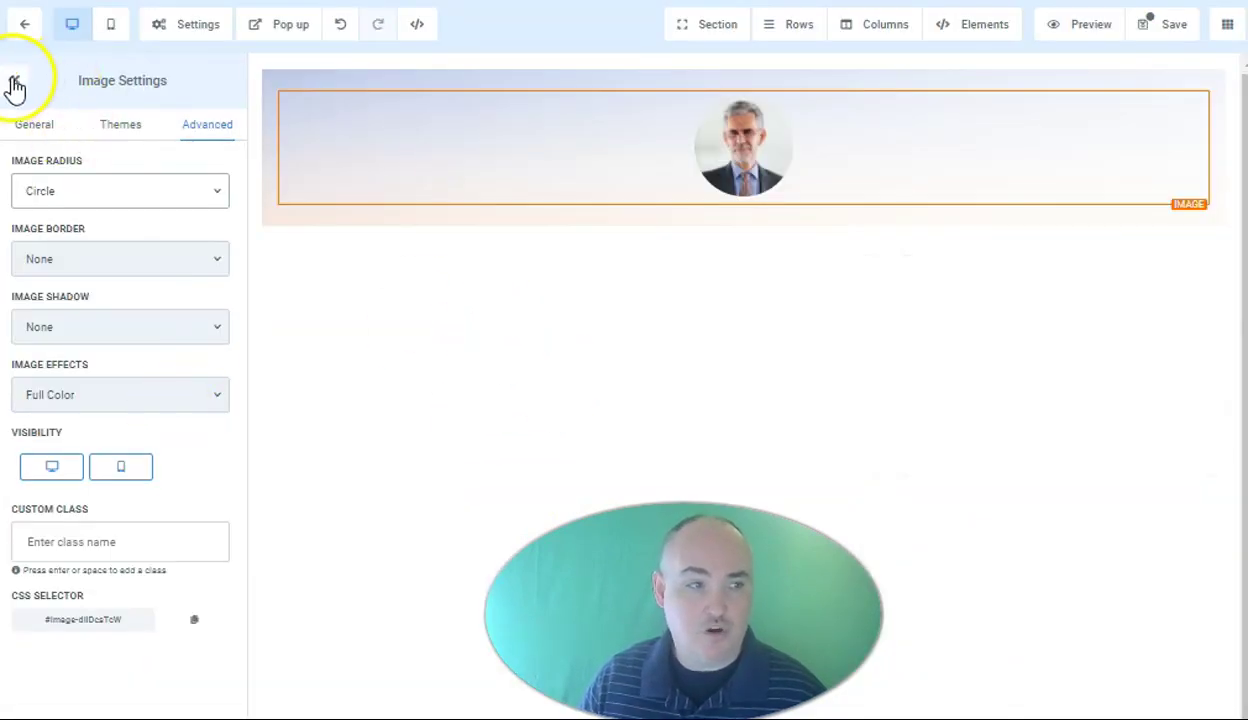
Step: Add a button element below the portrait and set its width option to Fill Width
left_click(743, 210)
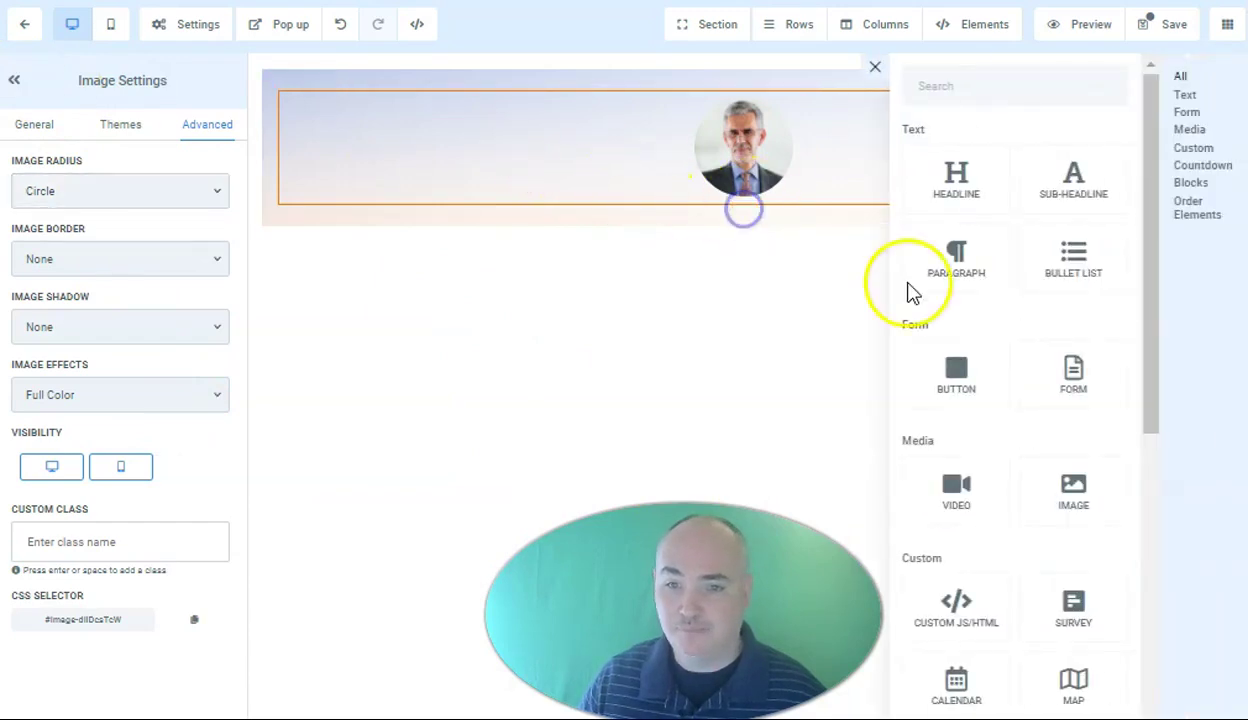
left_click(956, 372)
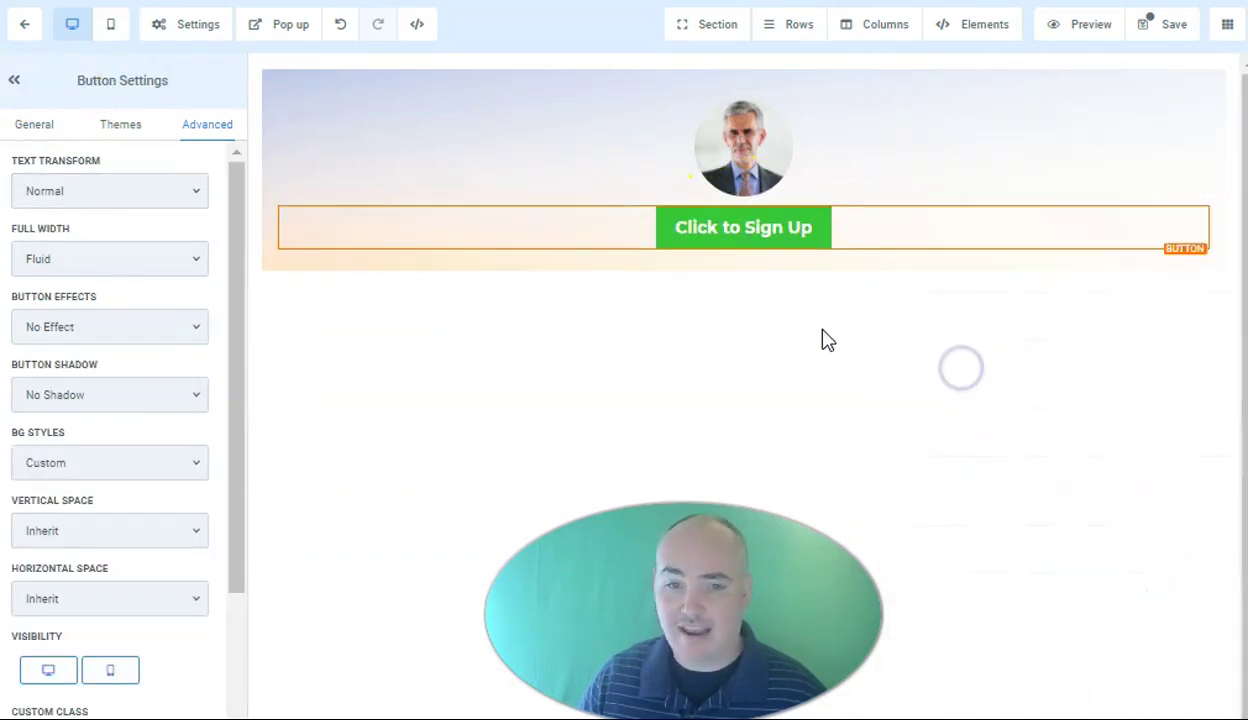
left_click(165, 259)
left_click(92, 304)
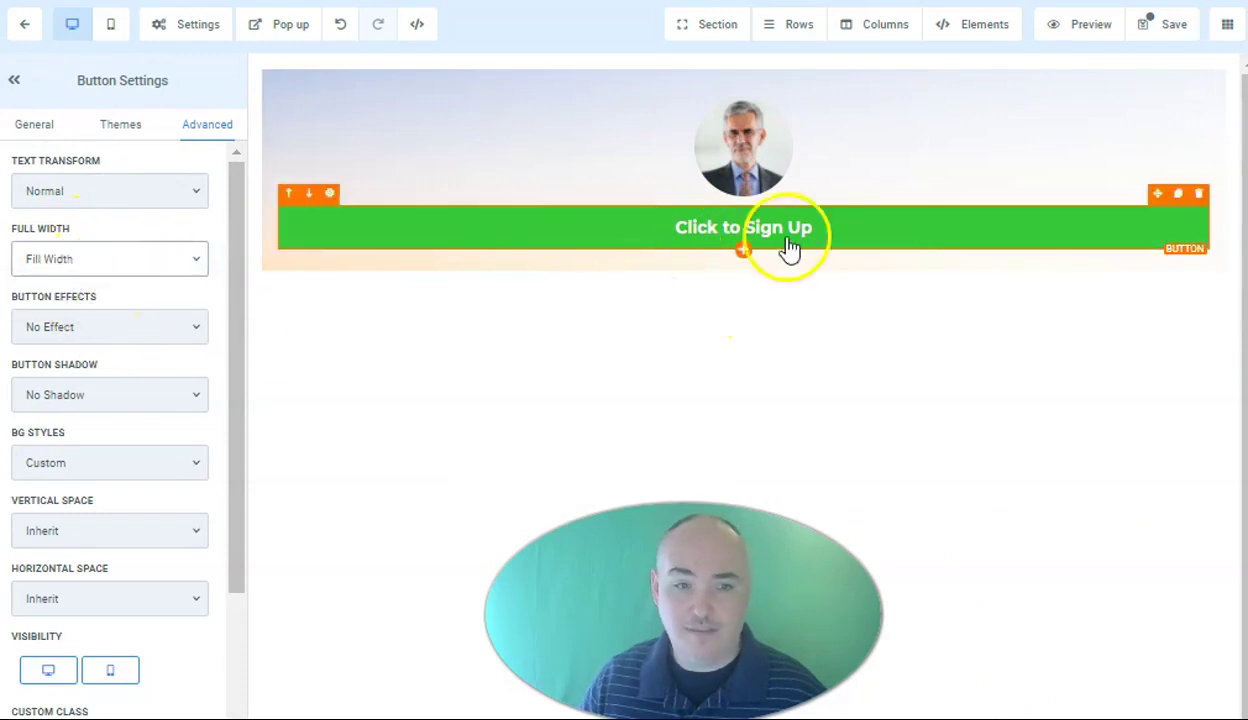
Step: Set the row's background image option to Full Center and reduce the row's width to 35
scroll(195, 376, "down", 2)
left_click(525, 196)
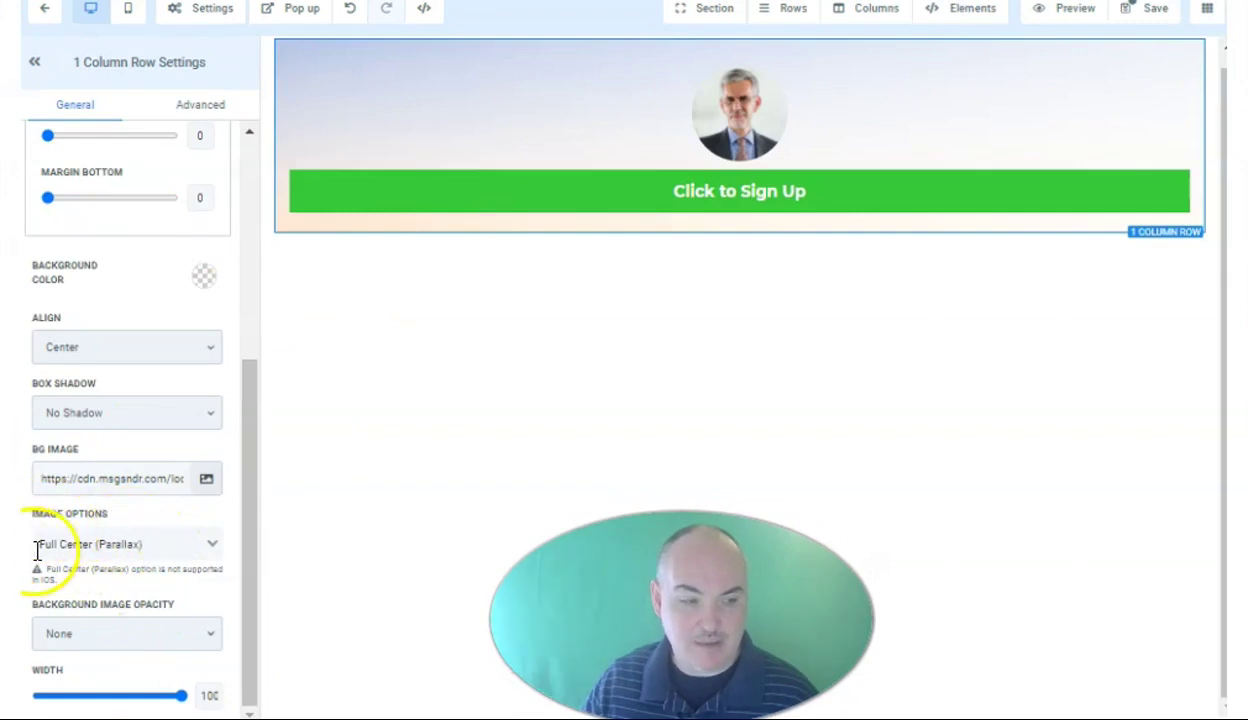
left_click(208, 545)
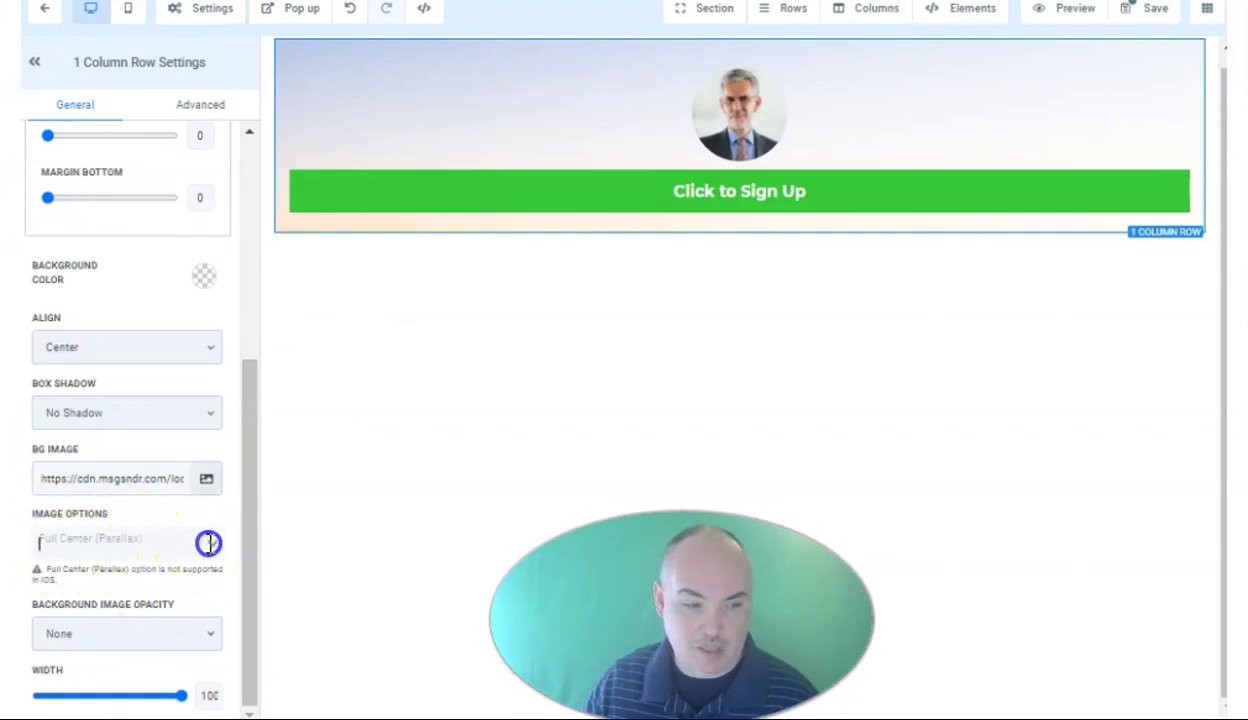
left_click(89, 598)
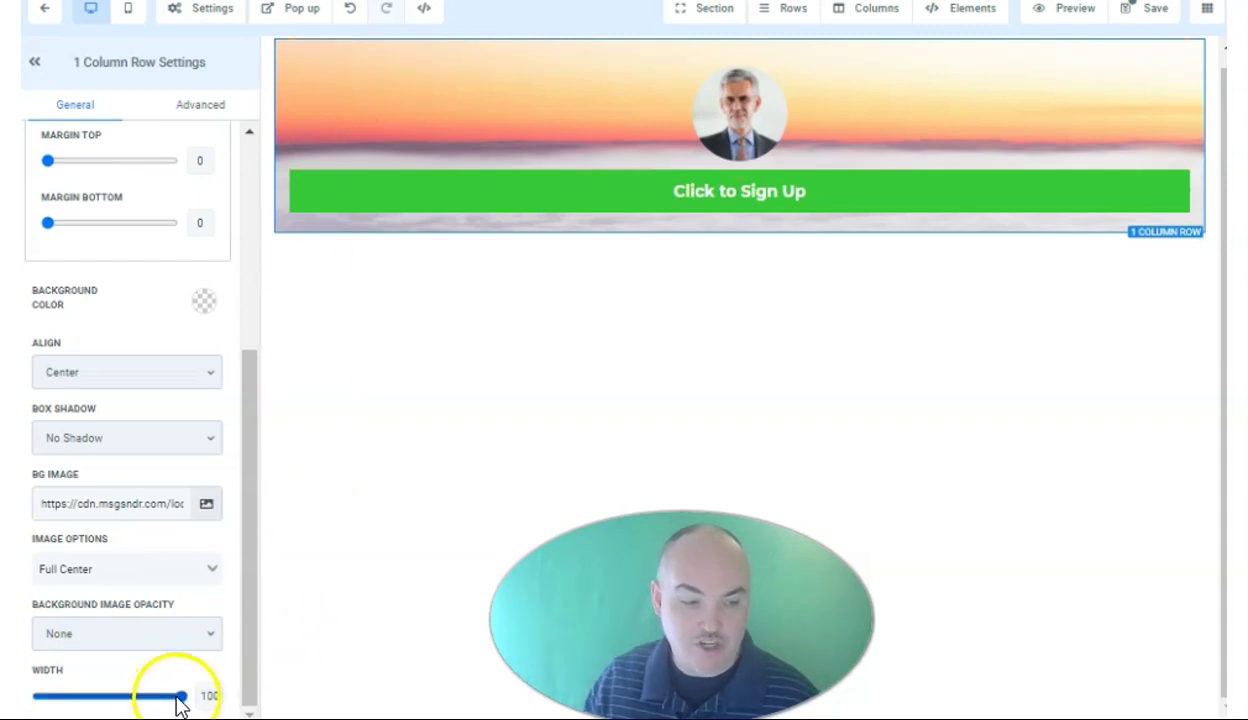
left_click_drag(186, 699, 45, 697)
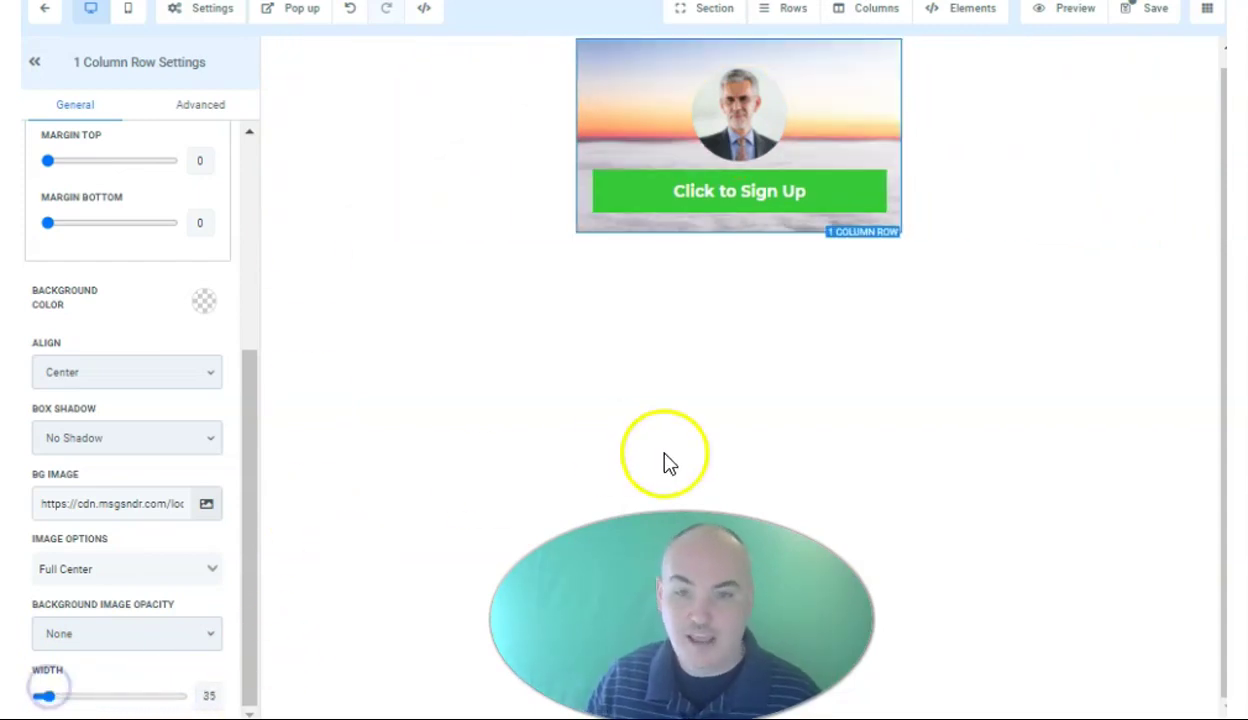
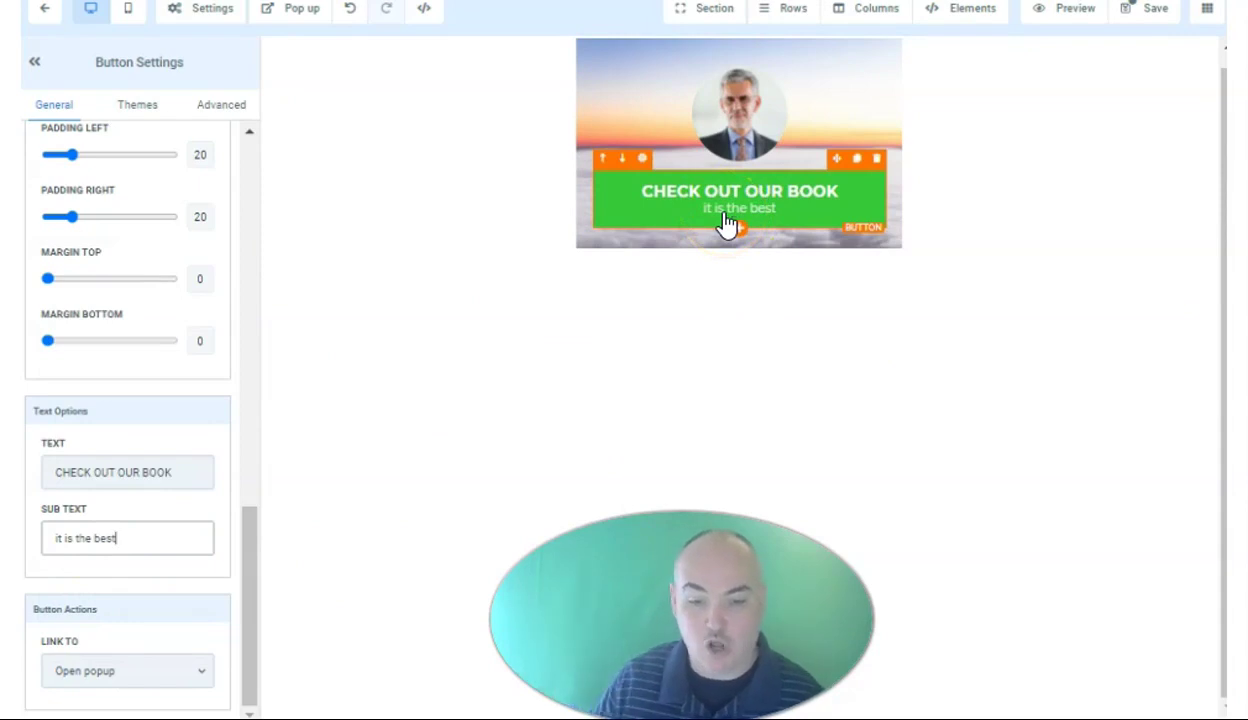
Step: Set the CHECK OUT OUR BOOK button's link target to Website URL and give the button a Full Border
left_click(85, 674)
left_click(84, 515)
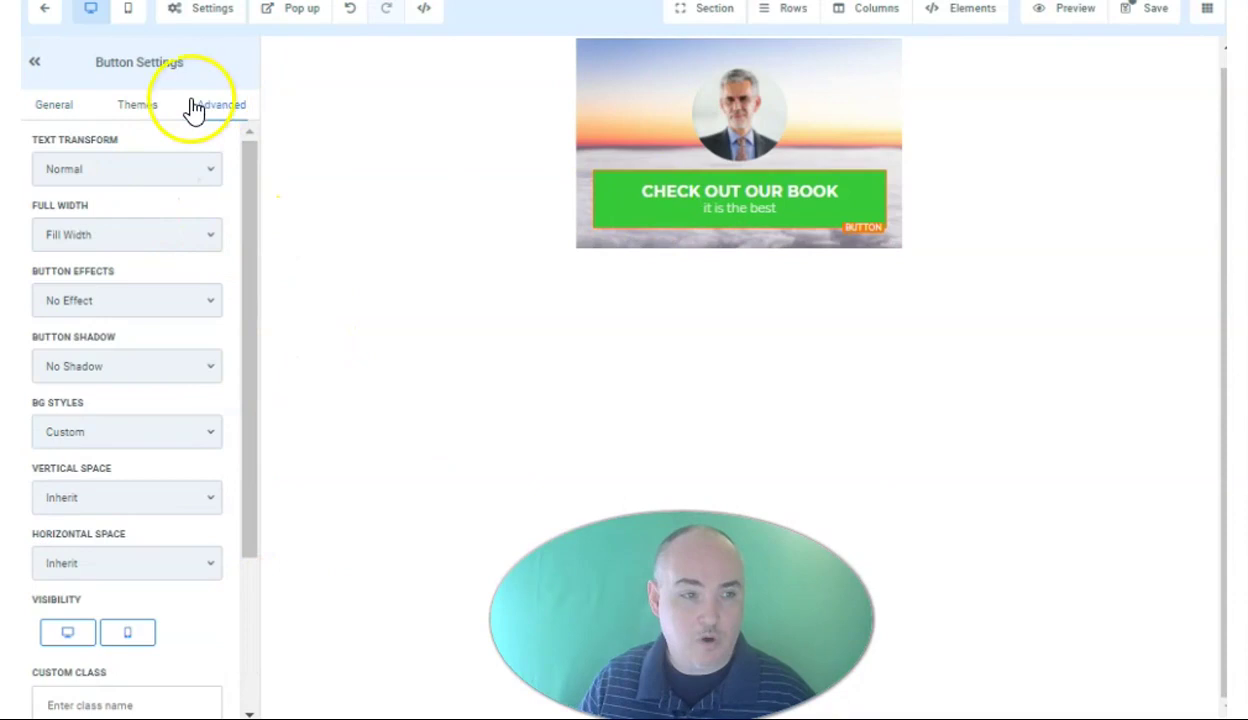
scroll(203, 231, "down", 3)
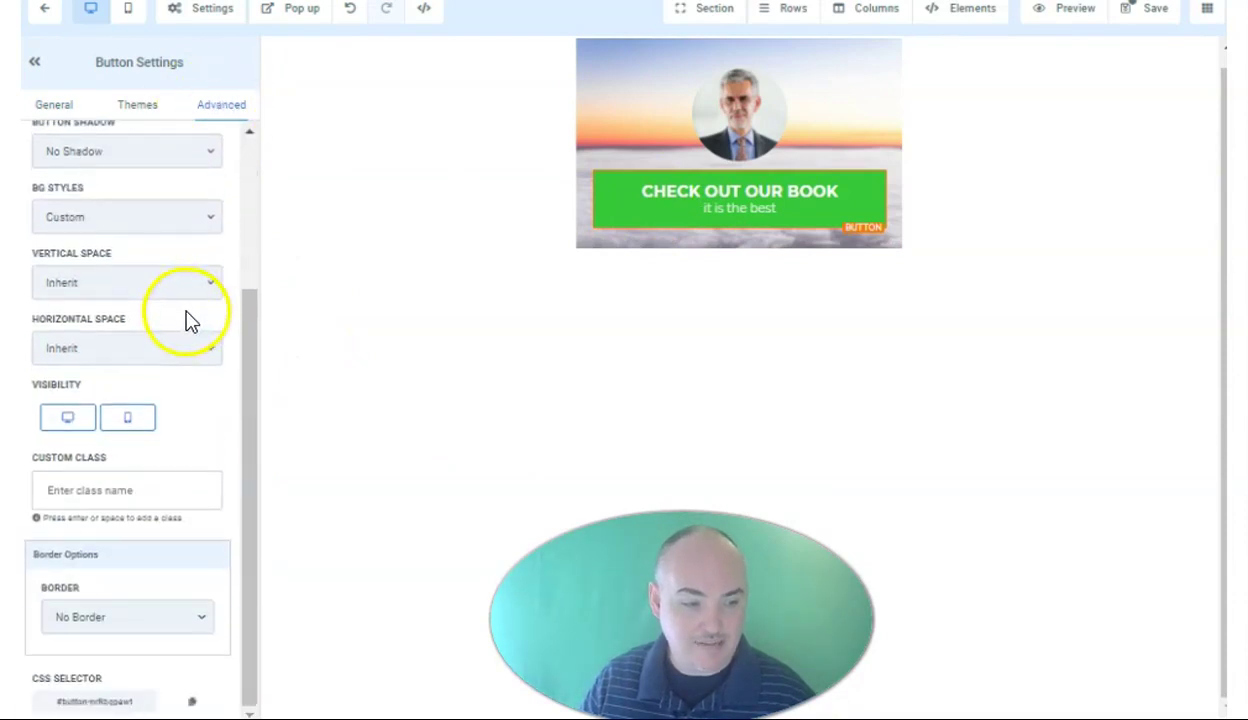
left_click(203, 619)
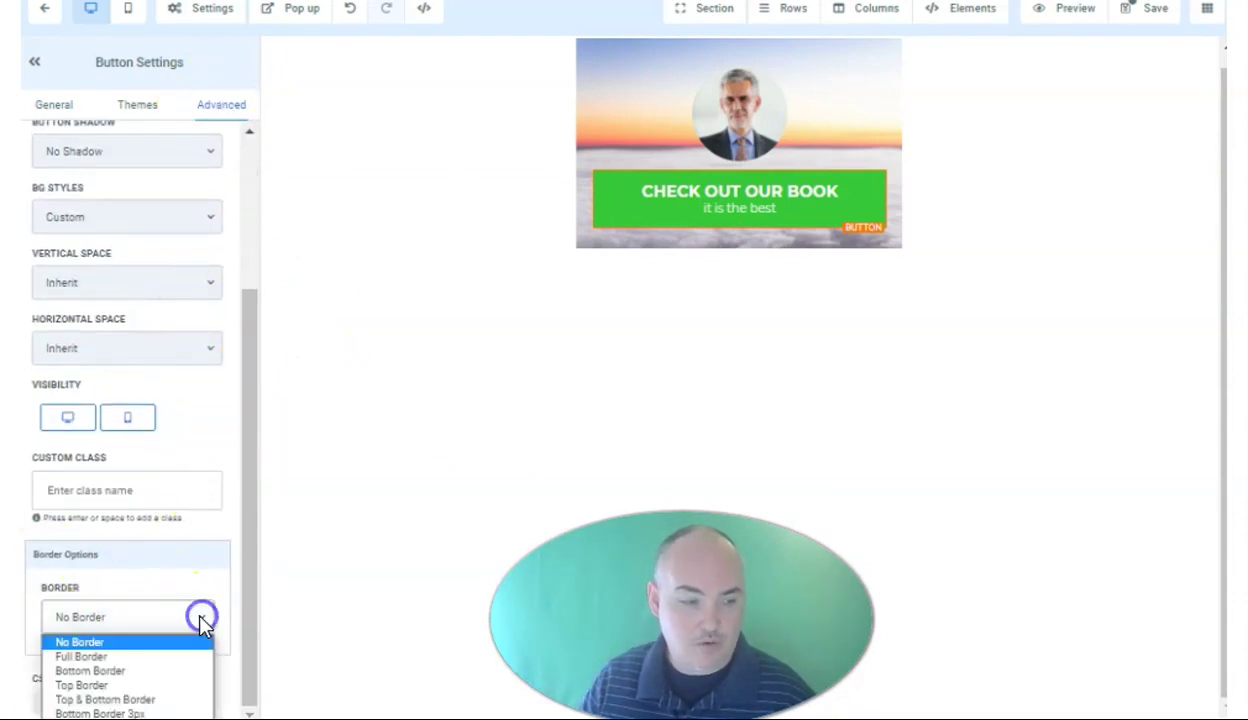
left_click(145, 657)
Step: Round the button's corners with a border radius of 50px
scroll(208, 545, "down", 2)
scroll(208, 545, "down", 3)
left_click(196, 490)
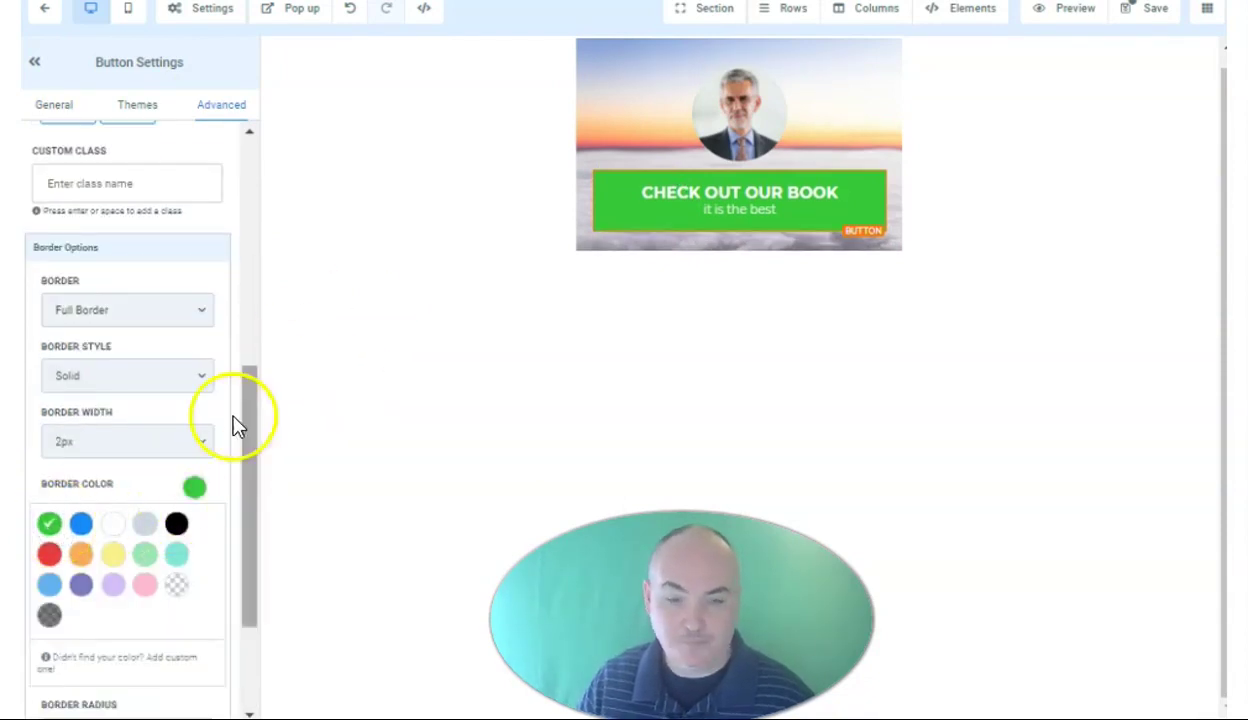
scroll(228, 556, "down", 3)
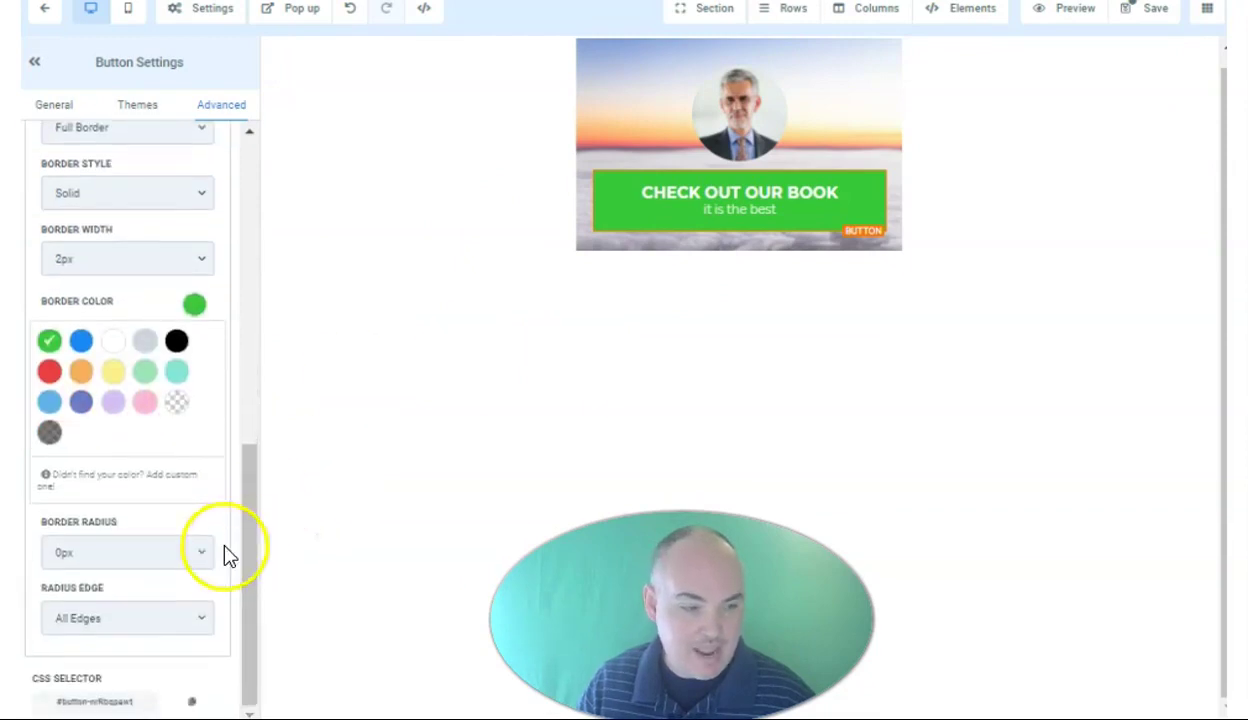
left_click(128, 553)
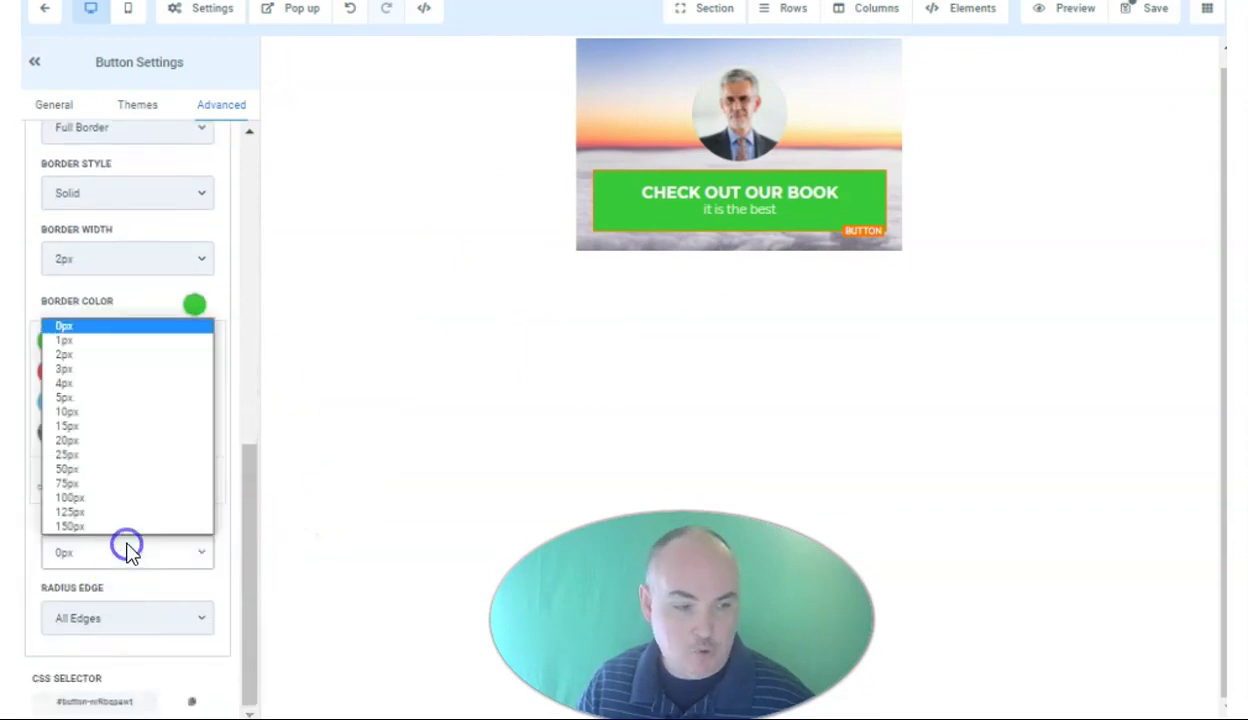
left_click(108, 470)
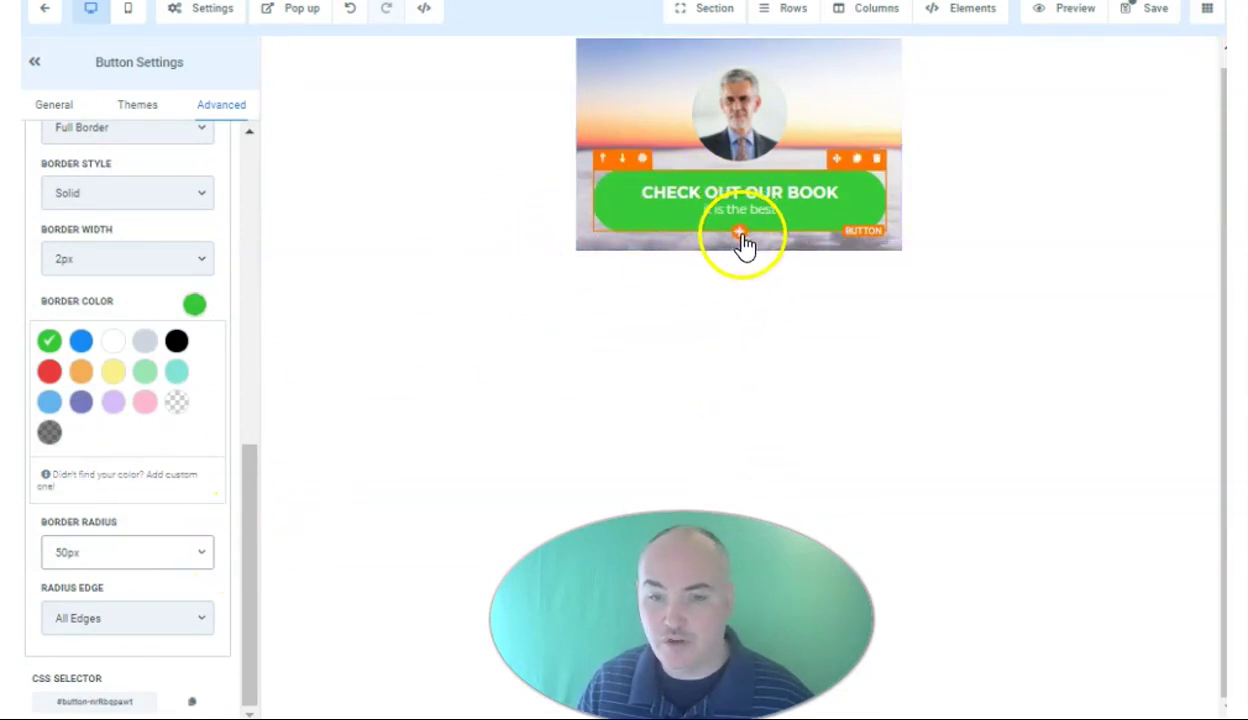
left_click(858, 160)
left_click(858, 160)
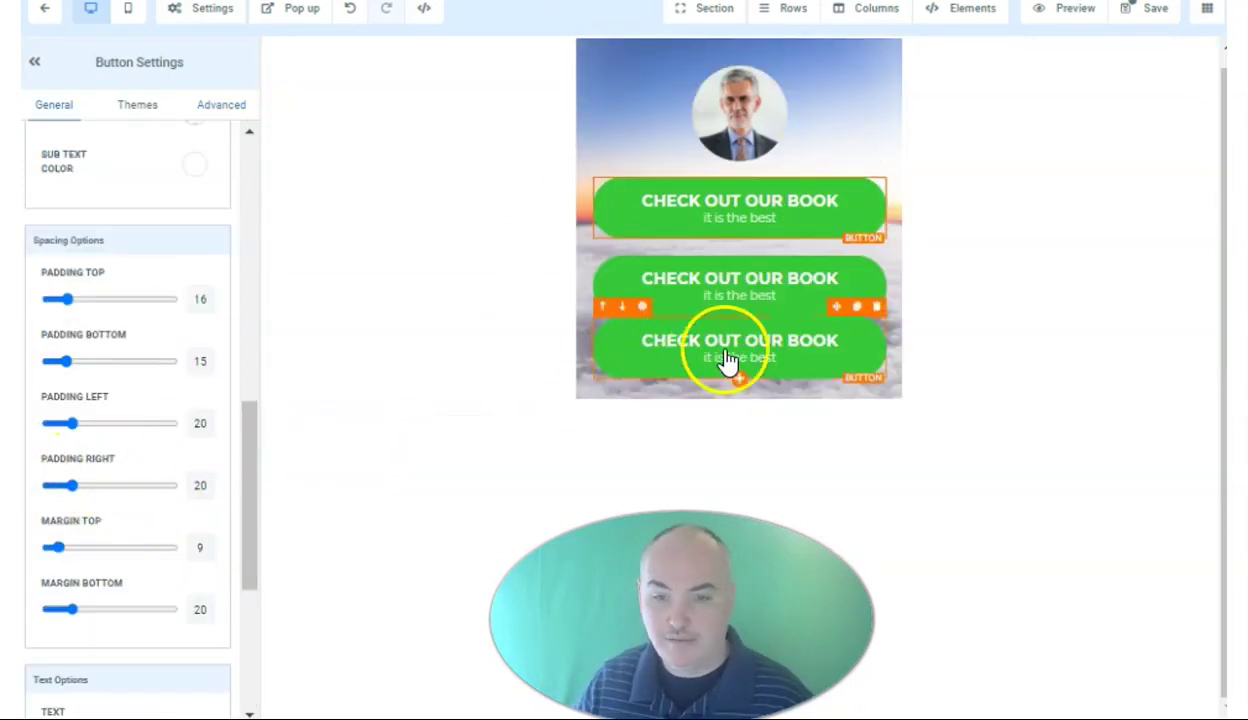
left_click(705, 300)
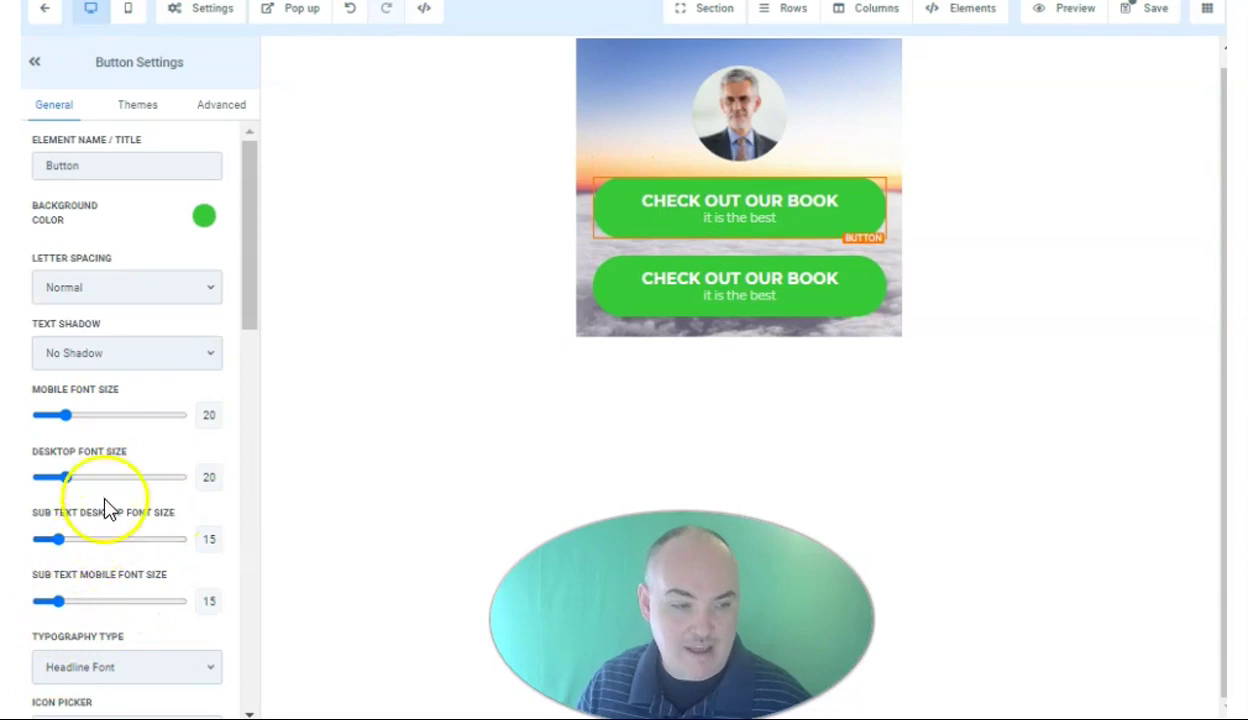
scroll(100, 540, "down", 5)
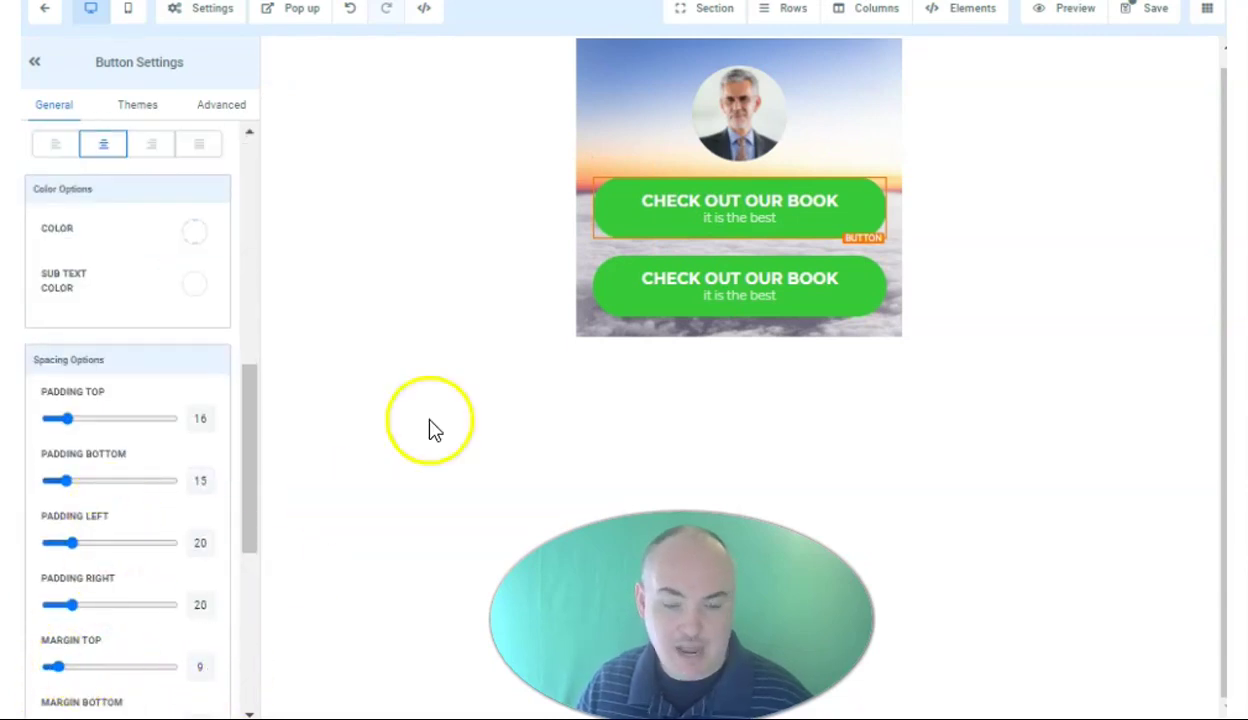
scroll(120, 630, "down", 3)
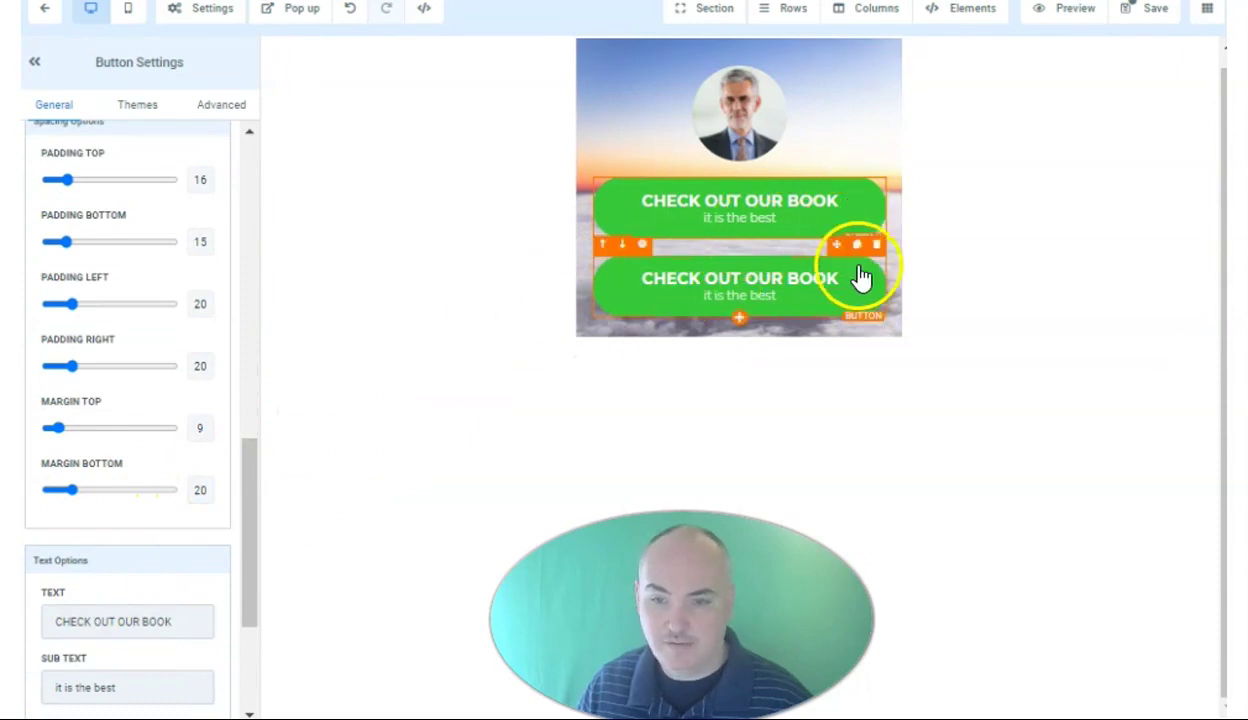
left_click(875, 245)
Step: Duplicate the CHECK OUT OUR BOOK button five times to stack the copies below the portrait
left_click(855, 212)
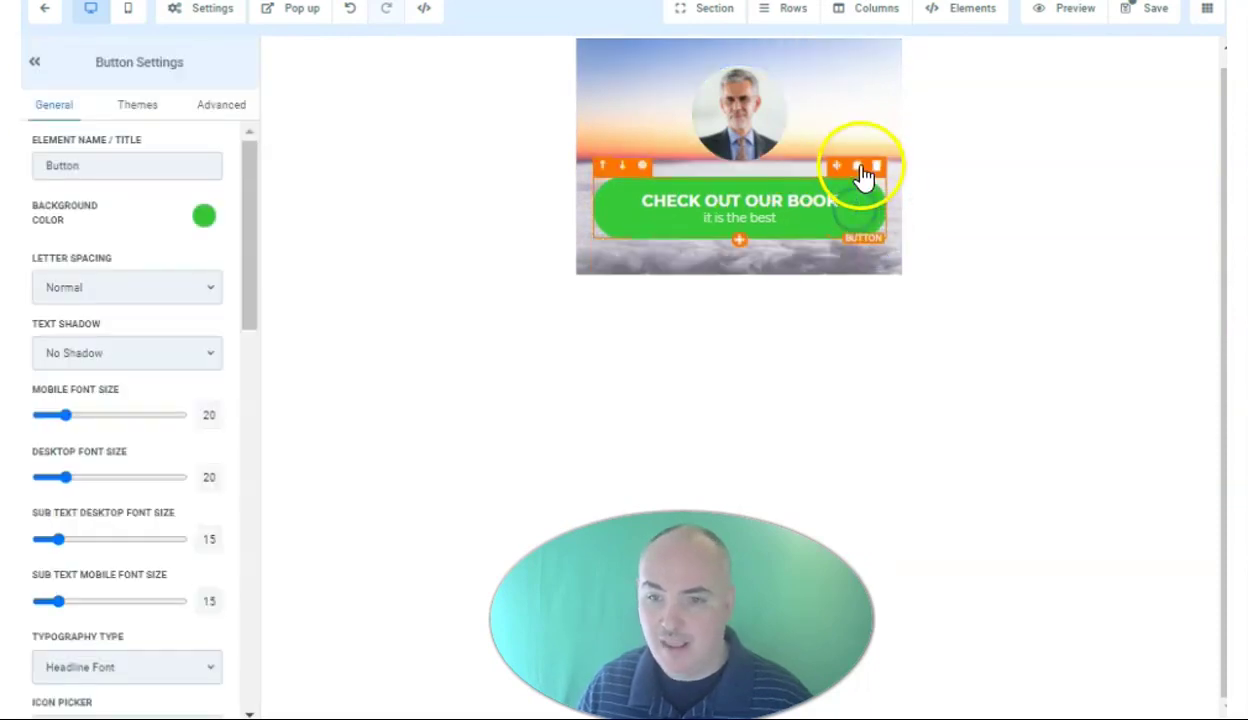
left_click(857, 168)
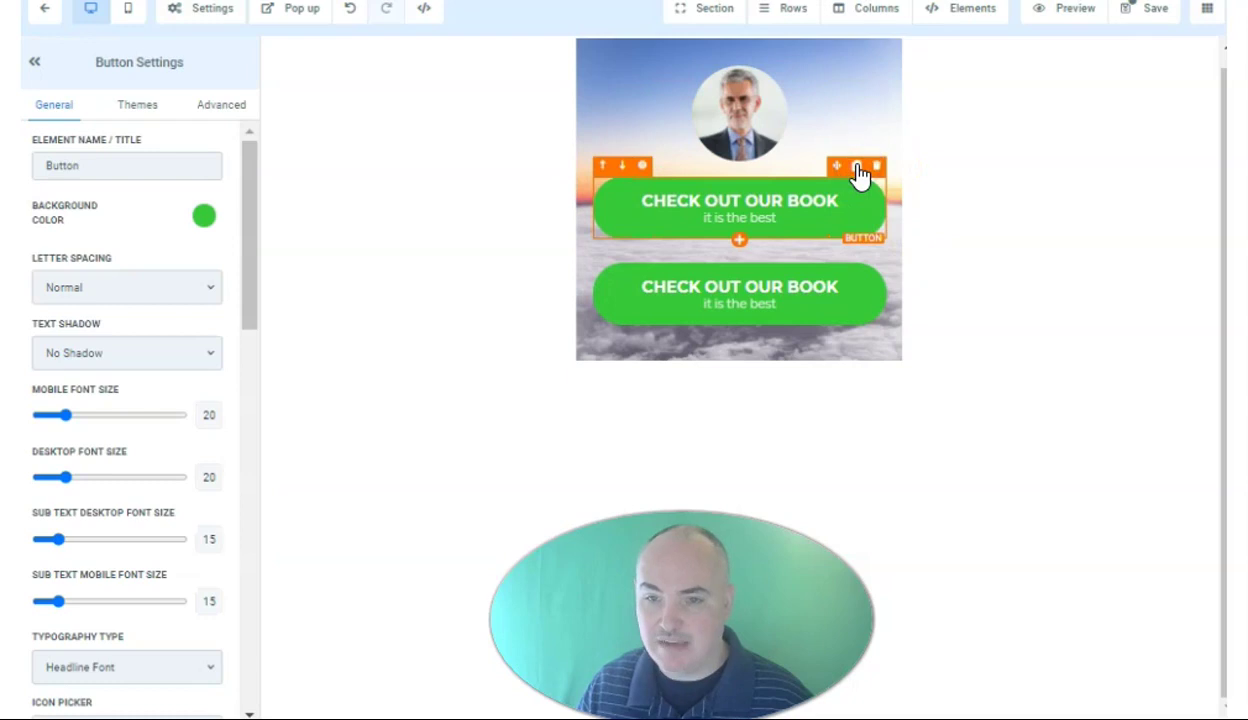
left_click(857, 168)
left_click(857, 168)
left_click(857, 168)
left_click(649, 231)
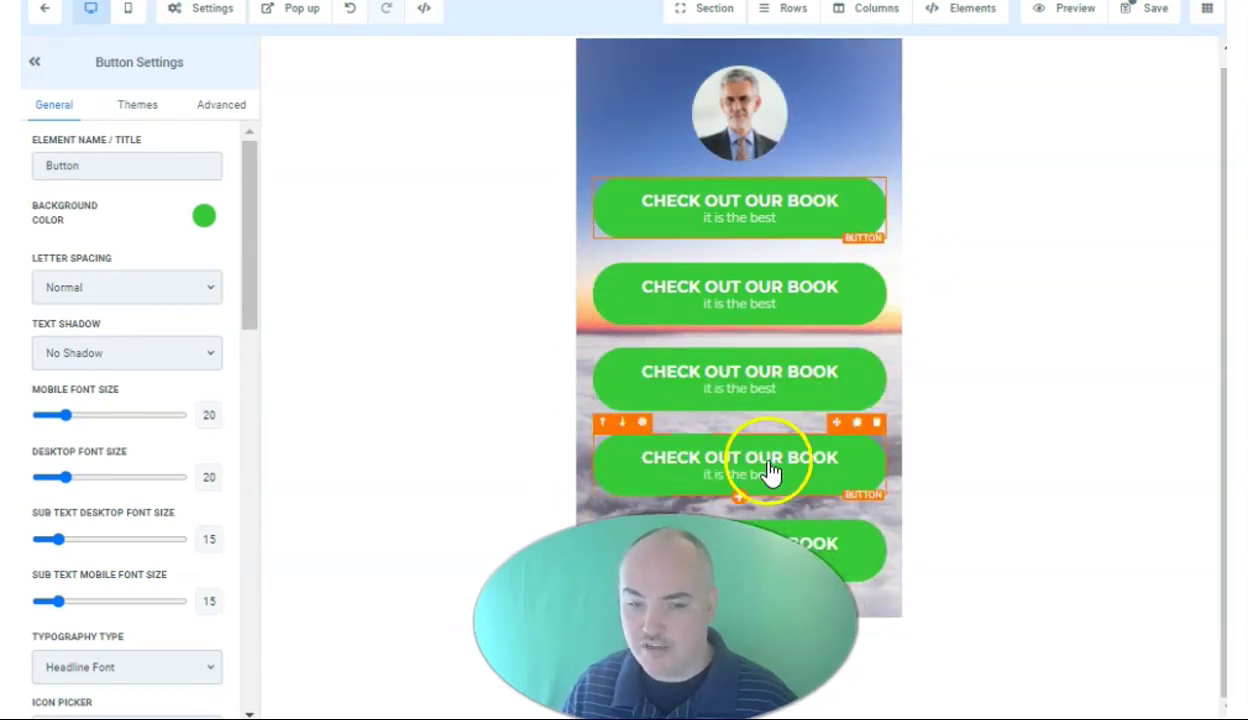
left_click(857, 168)
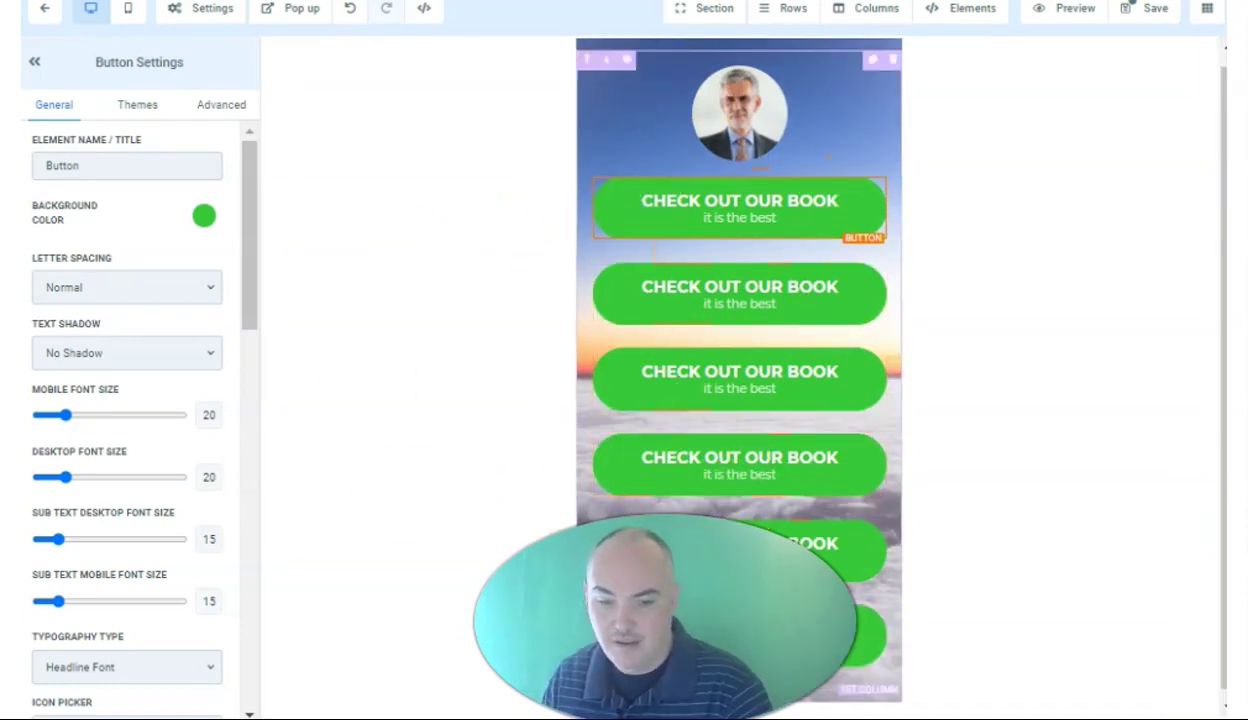
Step: Change the second button's text to "PRIVATE FACEBOOK GROUP" and its sub text to "Request Admission"
left_click(676, 308)
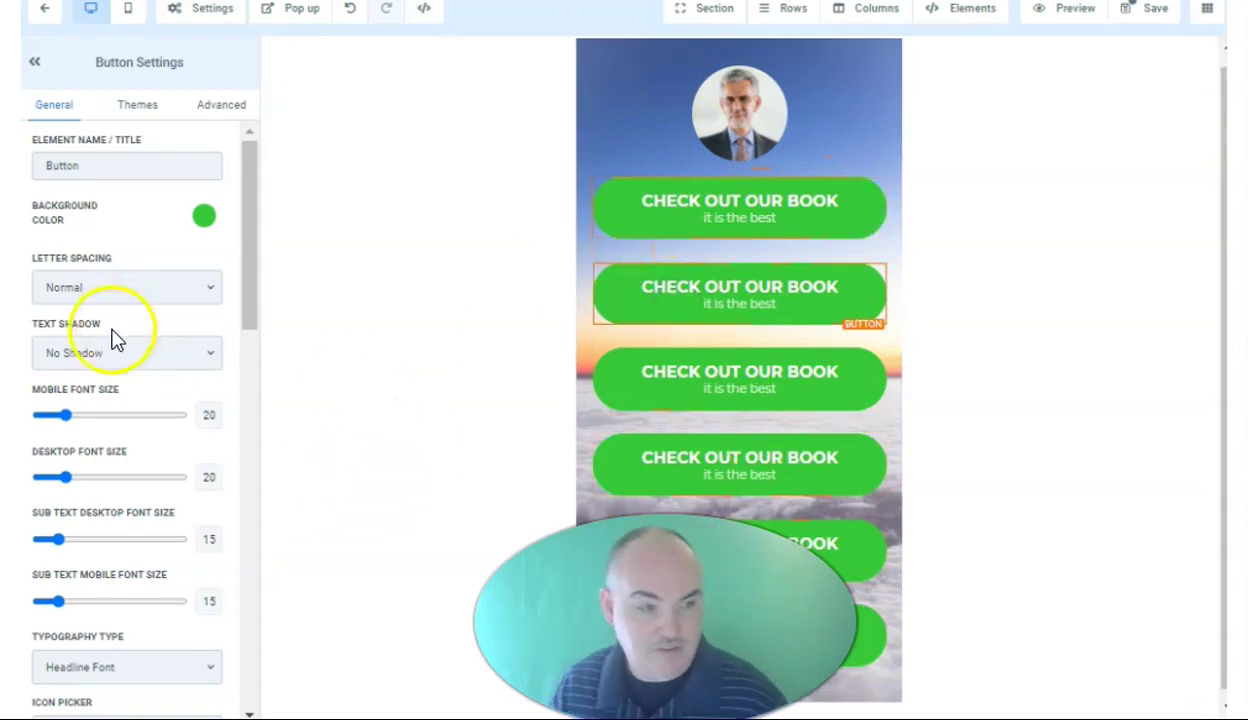
scroll(128, 190, "down", 8)
triple_click(135, 380)
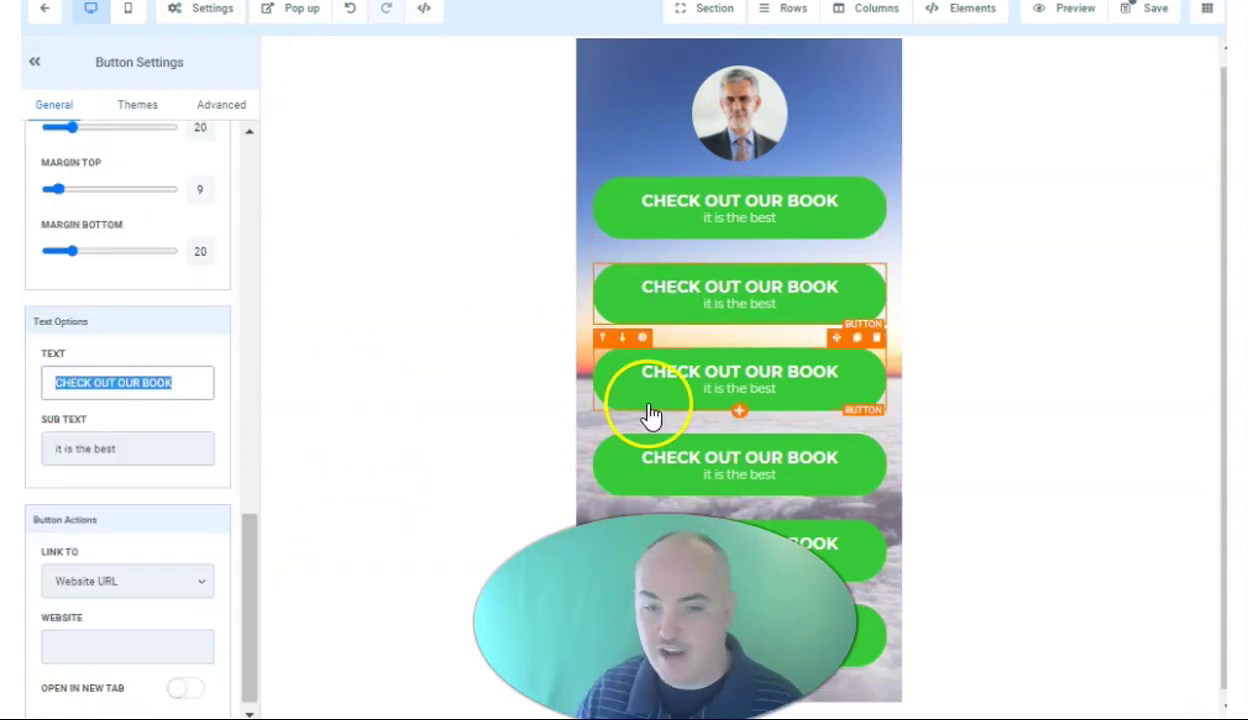
type("PRIVATE FACEBOOK")
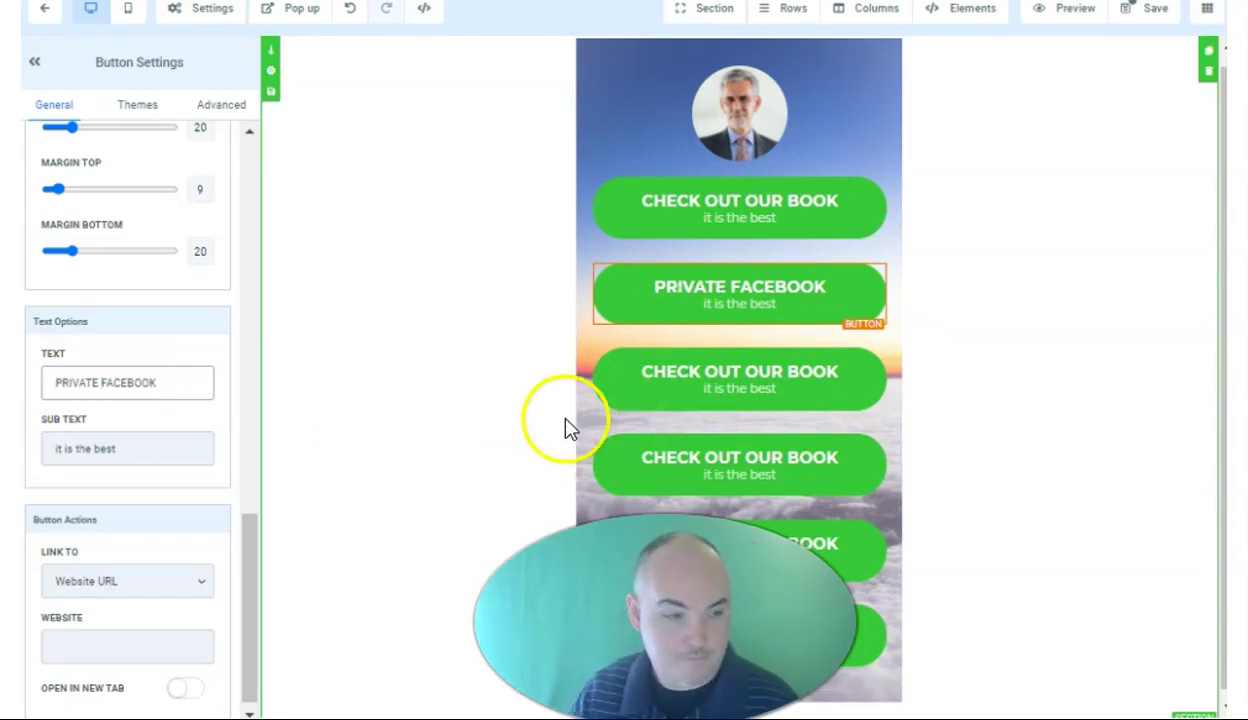
type(" GROUP")
key("Tab")
type("Reques")
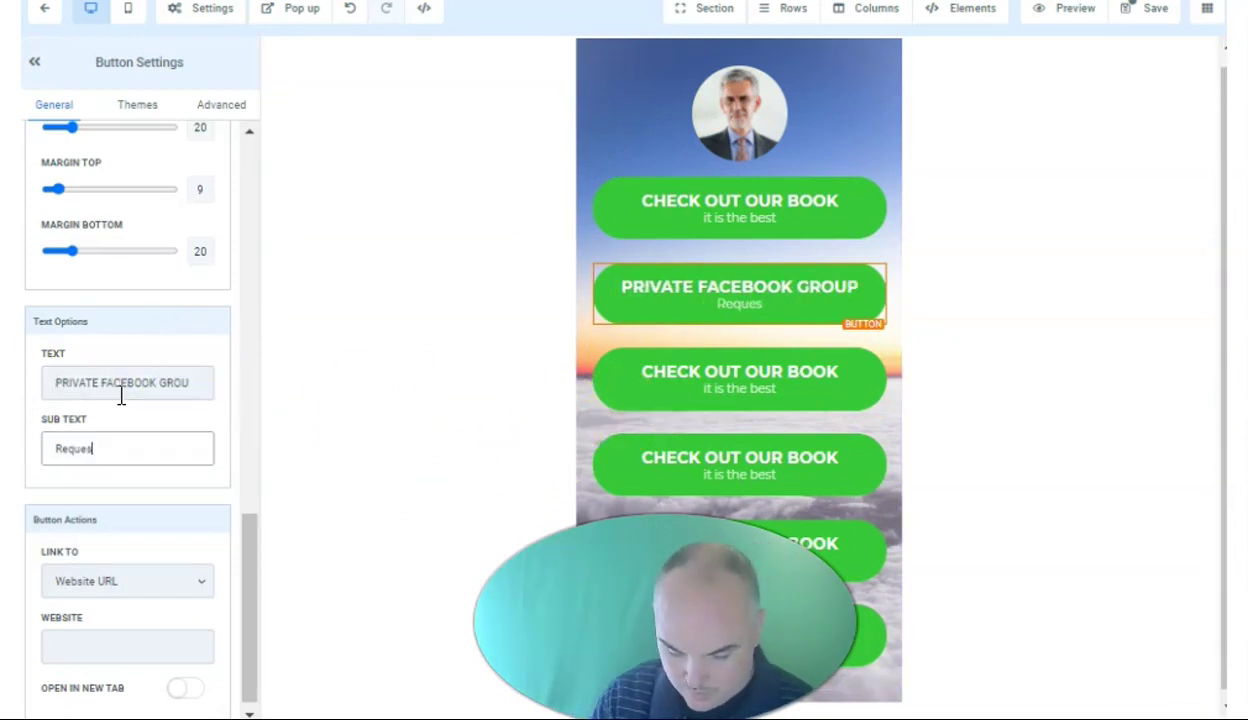
type("t Admission")
Step: Change the third button's text to "VIEW YOUTUBE CHANNEL"
left_click(662, 393)
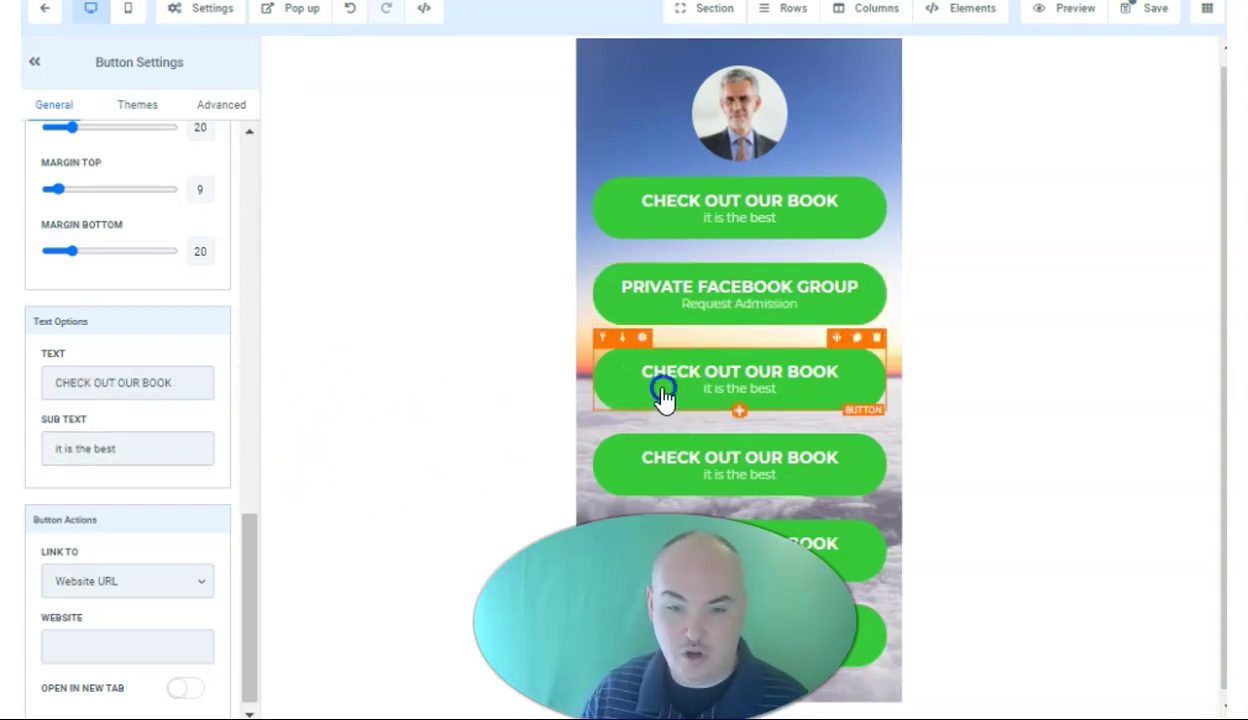
scroll(187, 465, "down", 1)
left_click_drag(195, 371, 45, 372)
type("CHECK")
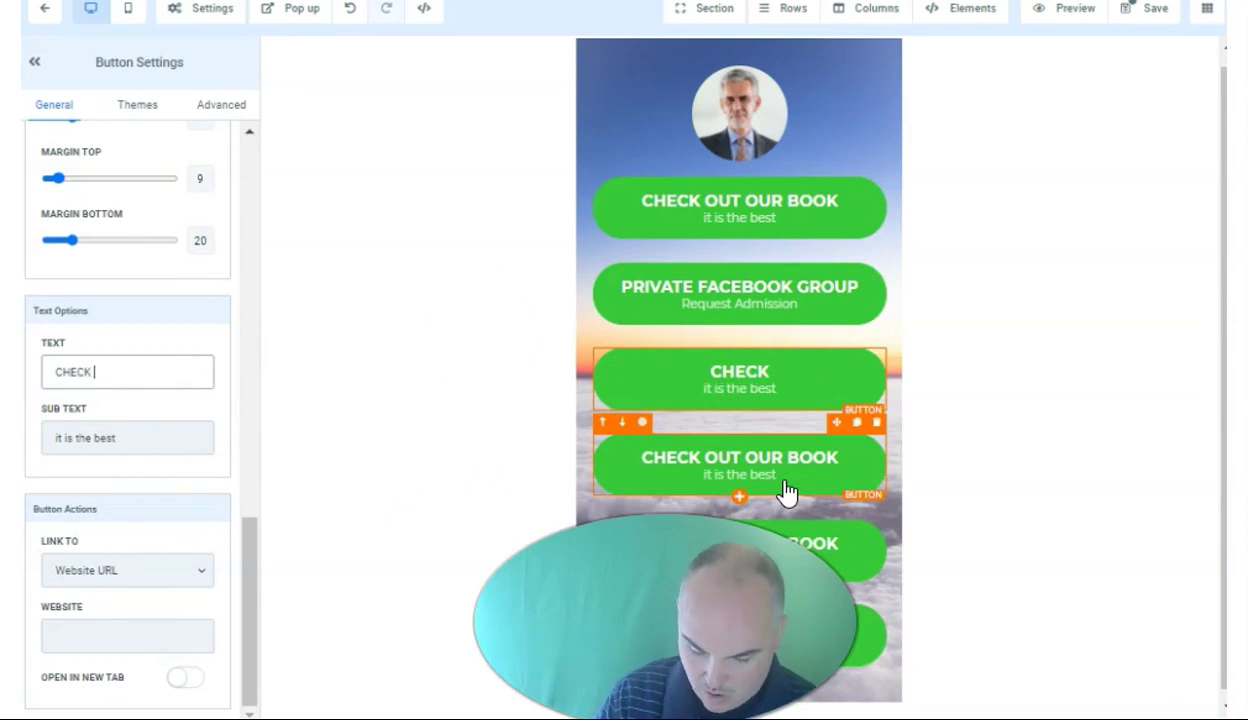
type(" OUT OUR YOUT")
key("ctrl+a")
type("VIEW YOUTUBE CHANNEL")
left_click(733, 472)
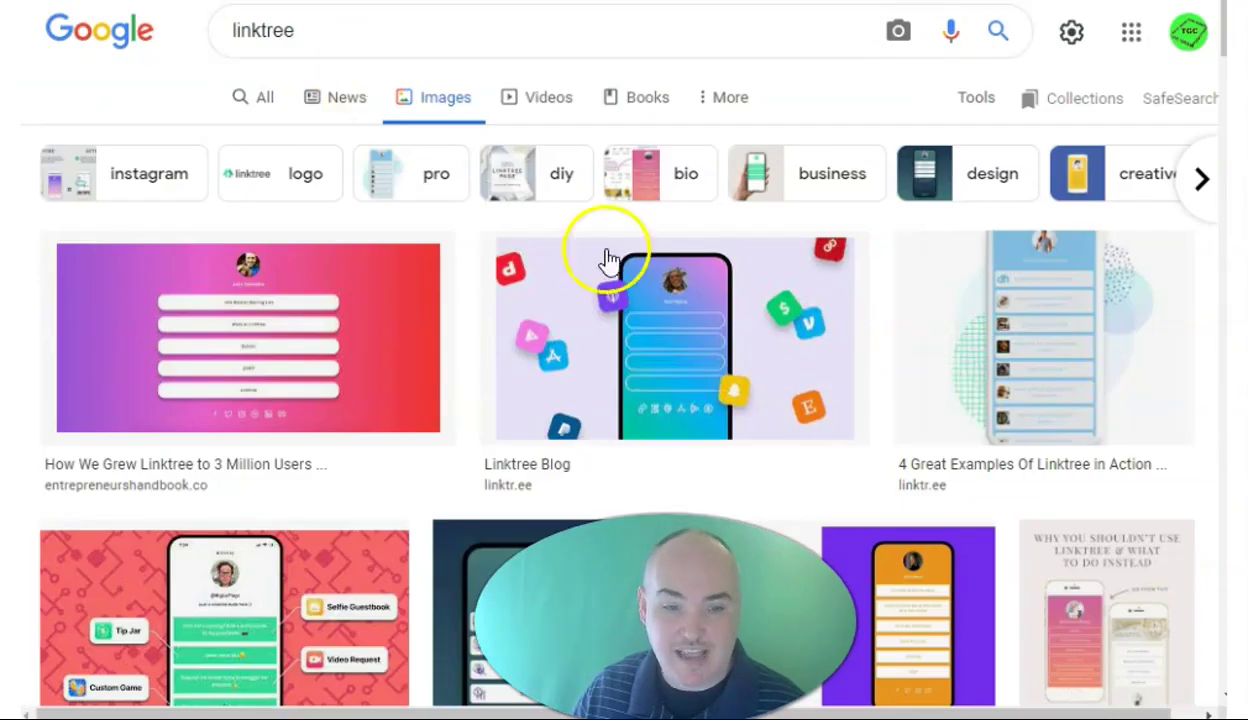
Step: Look through the linktree results in Google Images for examples of link page layouts
scroll(655, 384, "down", 5)
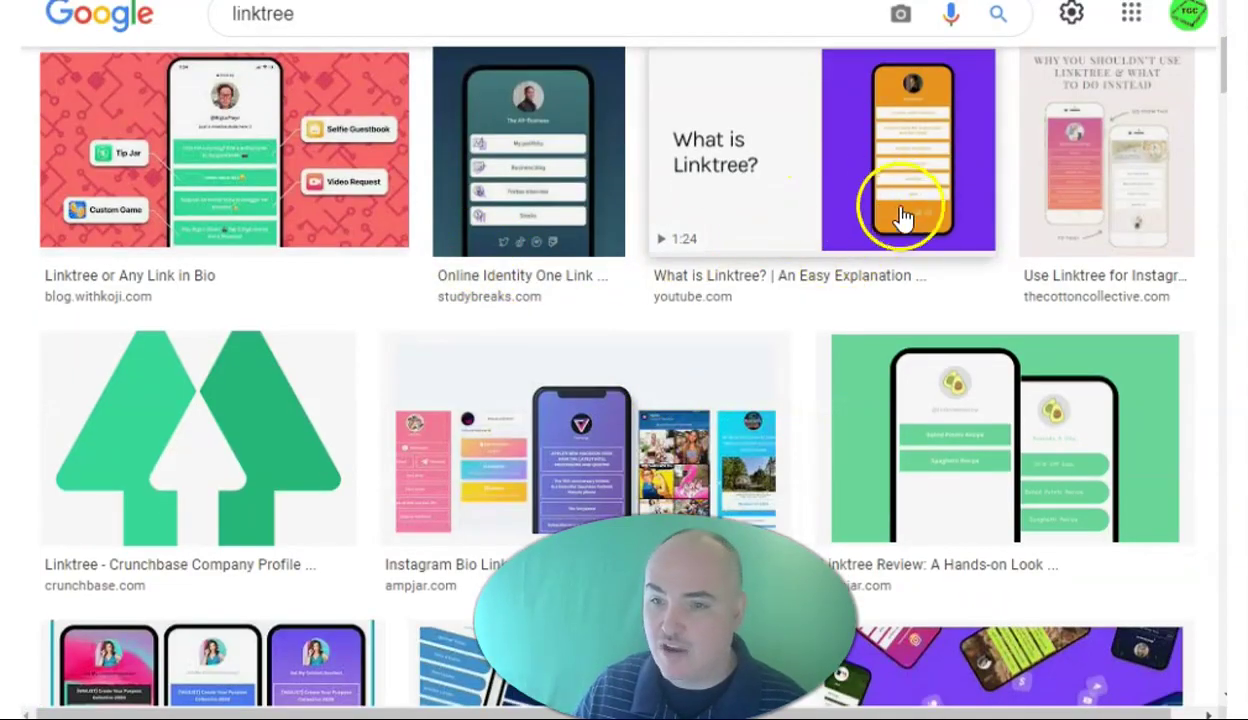
scroll(1000, 260, "down", 3)
scroll(845, 277, "up", 4)
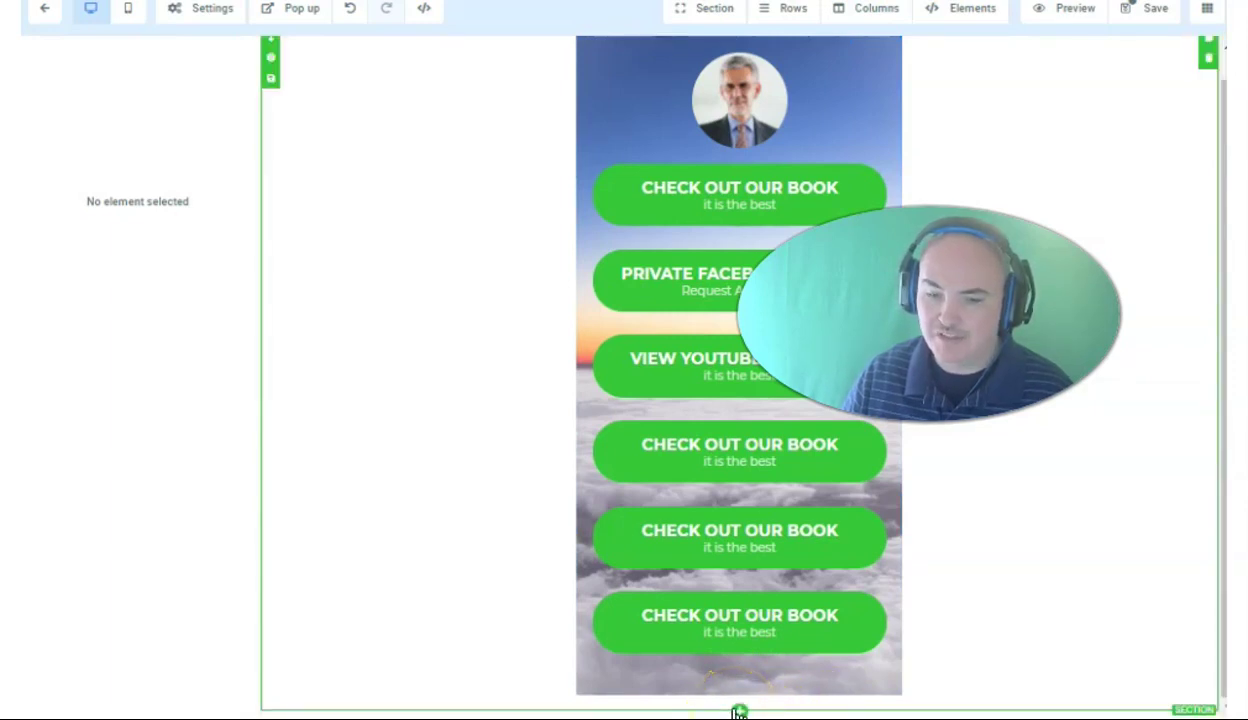
Step: Add a full-width section below the link buttons, containing a one-column row with a button element
left_click(739, 712)
left_click(950, 72)
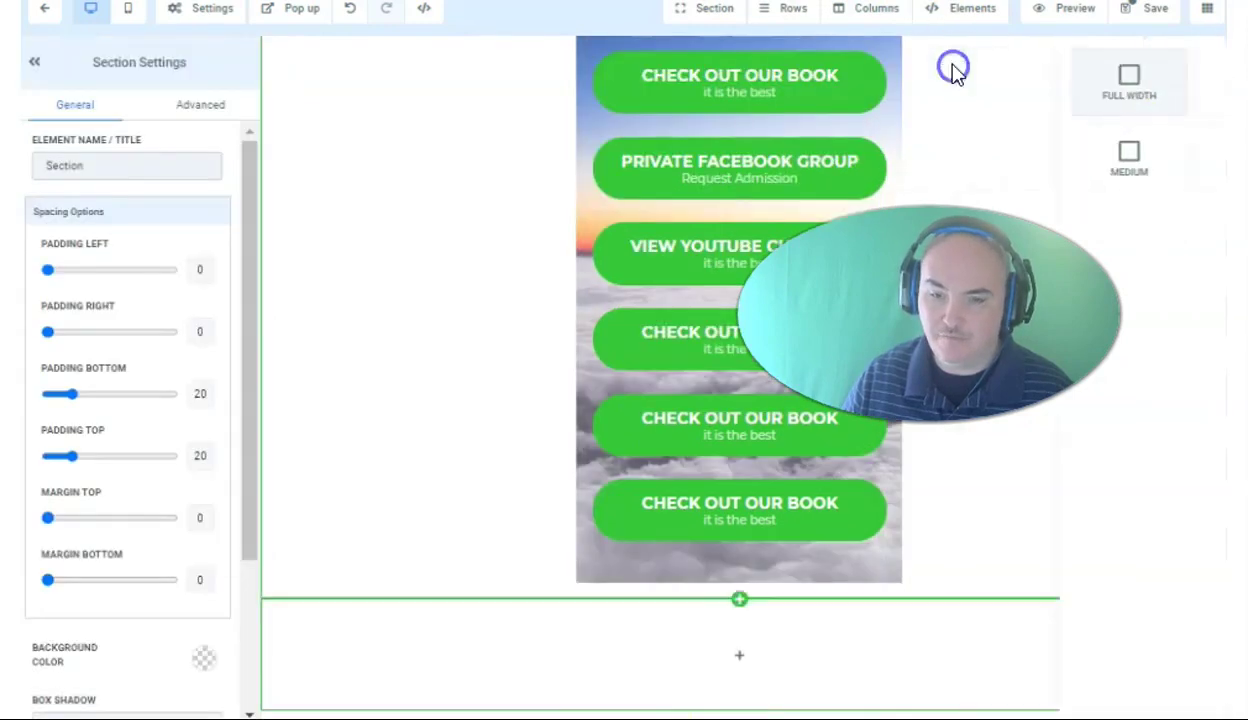
left_click(743, 658)
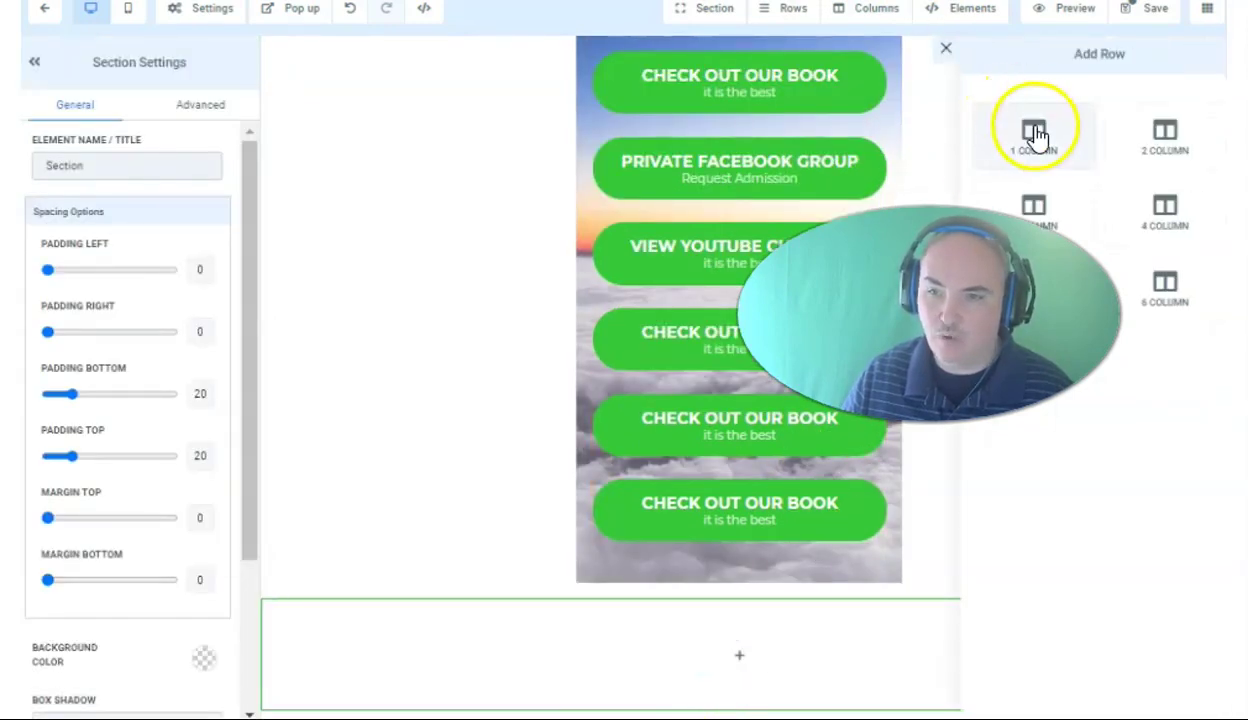
left_click(1033, 135)
left_click(745, 674)
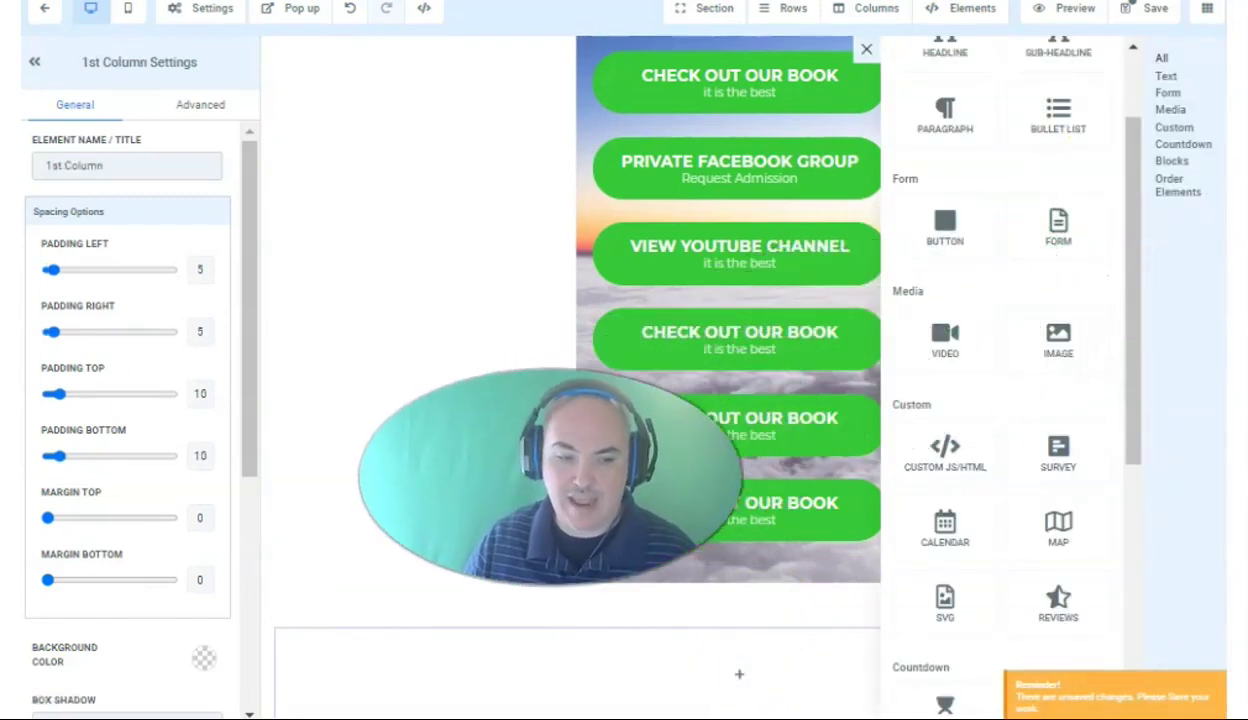
left_click(952, 228)
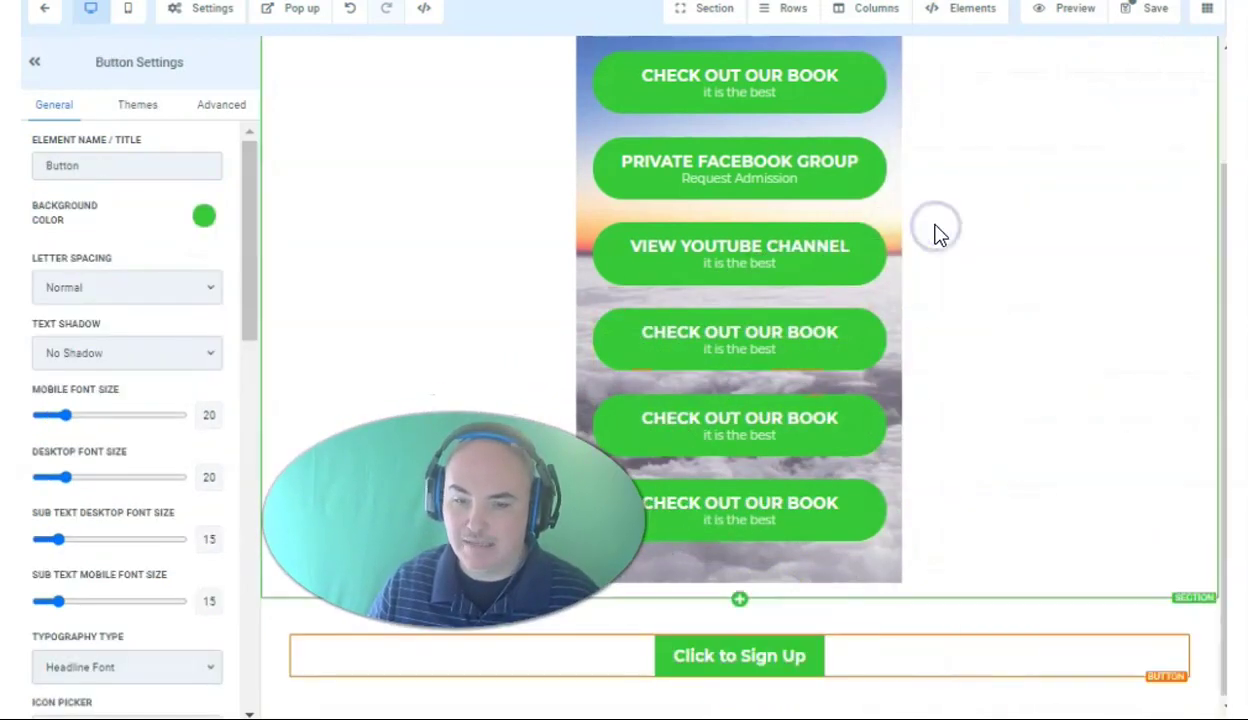
Step: Set the new section's background color to black and narrow its row to a width of 35
left_click(204, 447)
left_click(167, 492)
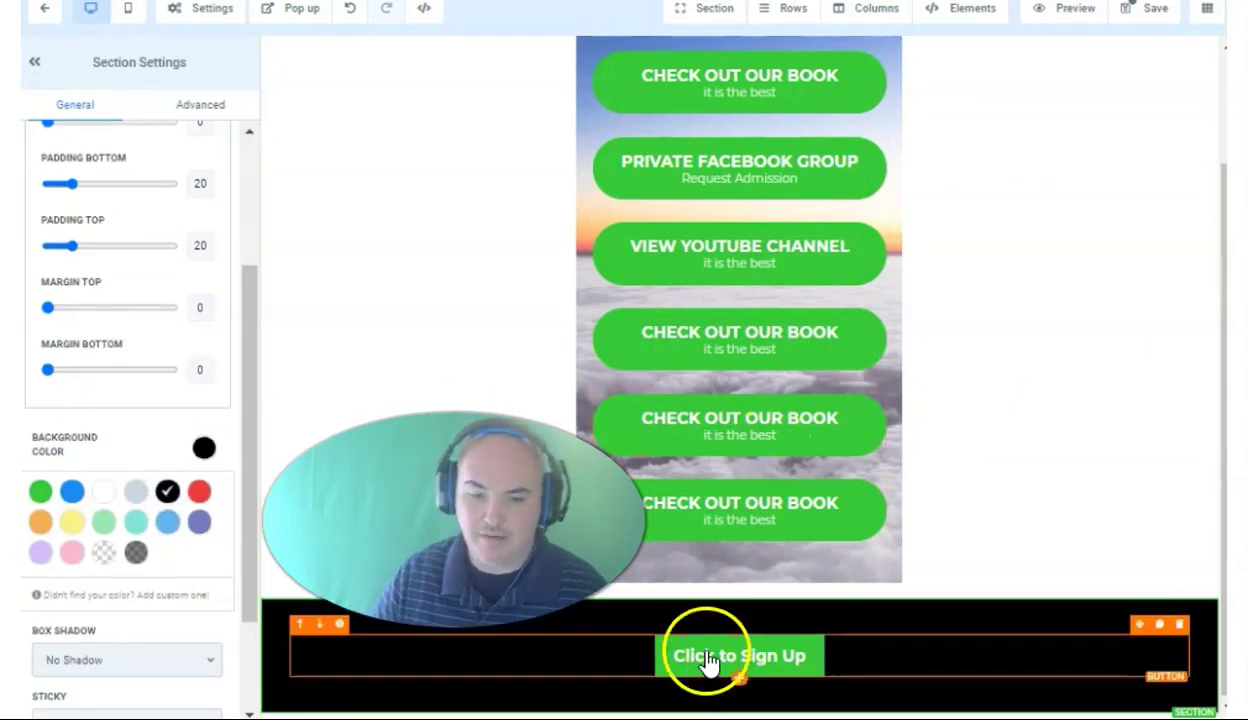
left_click(390, 665)
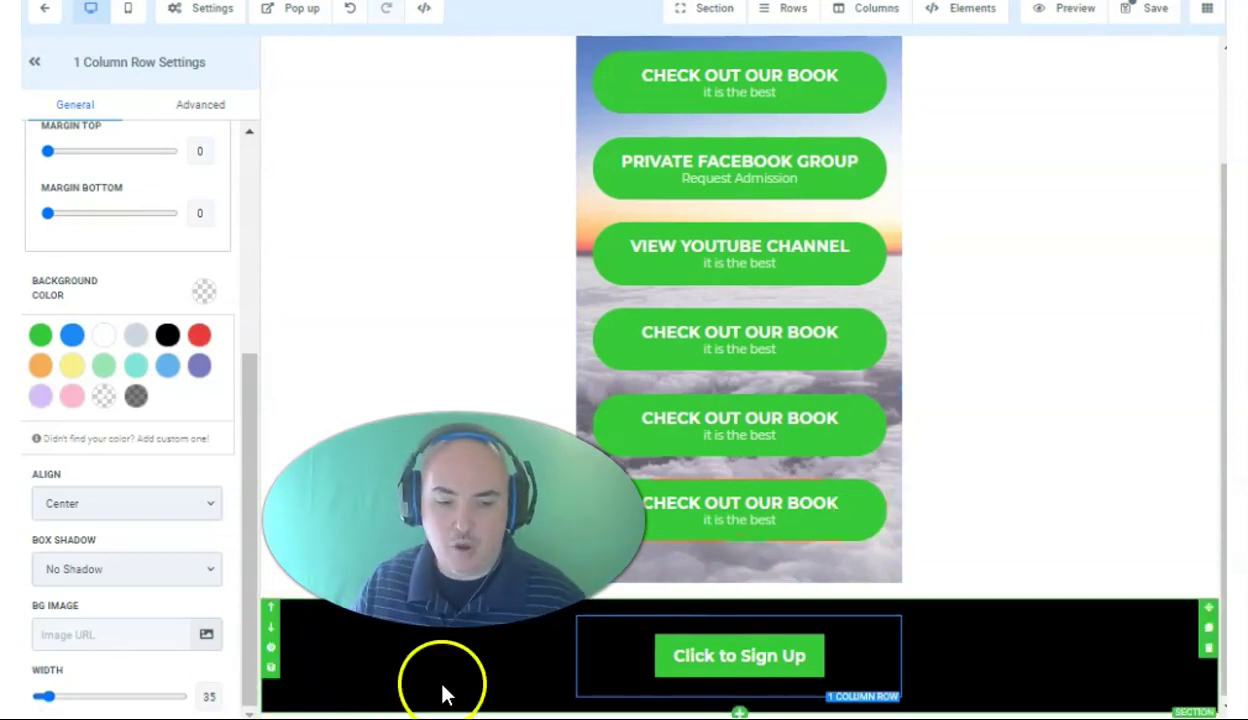
left_click(575, 672)
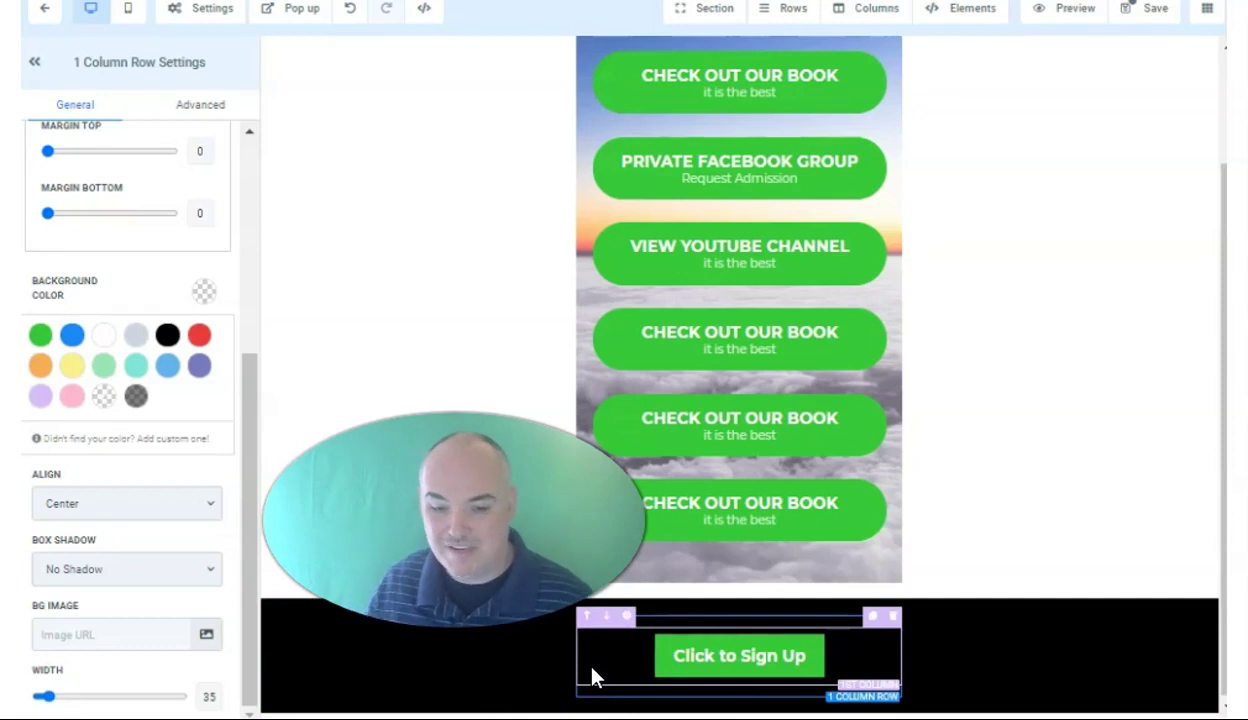
left_click(588, 660)
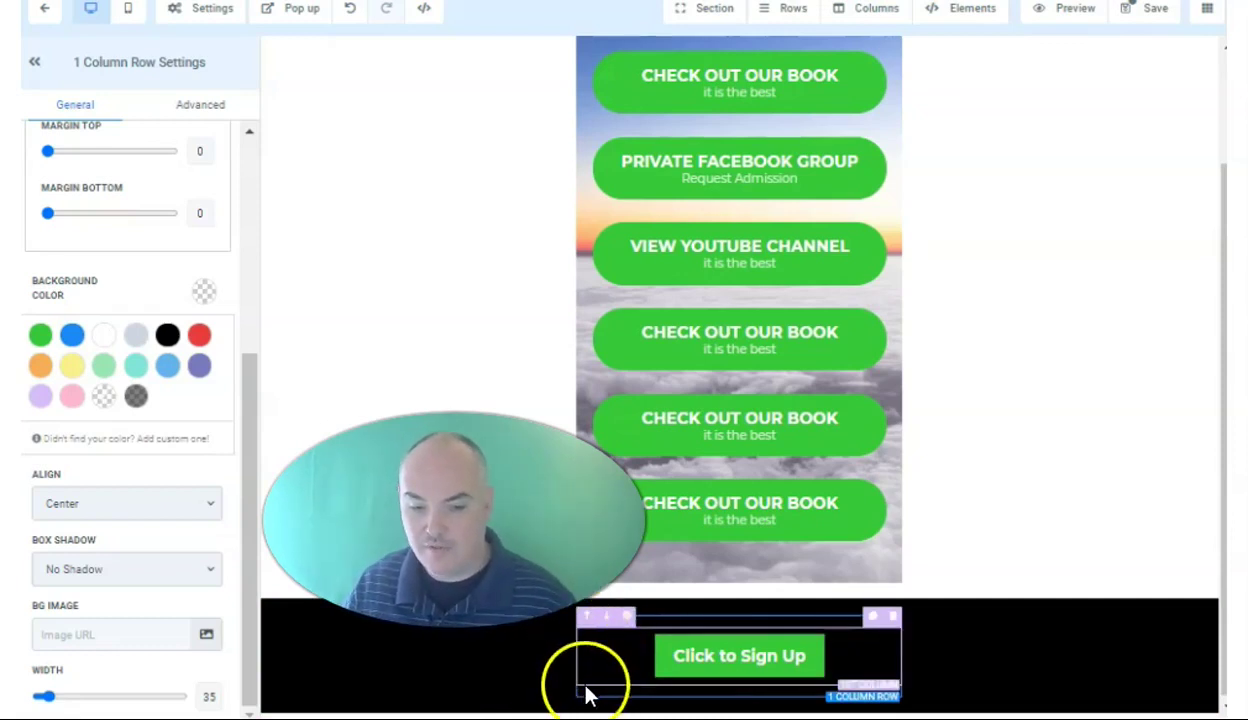
left_click(865, 655)
left_click(353, 676)
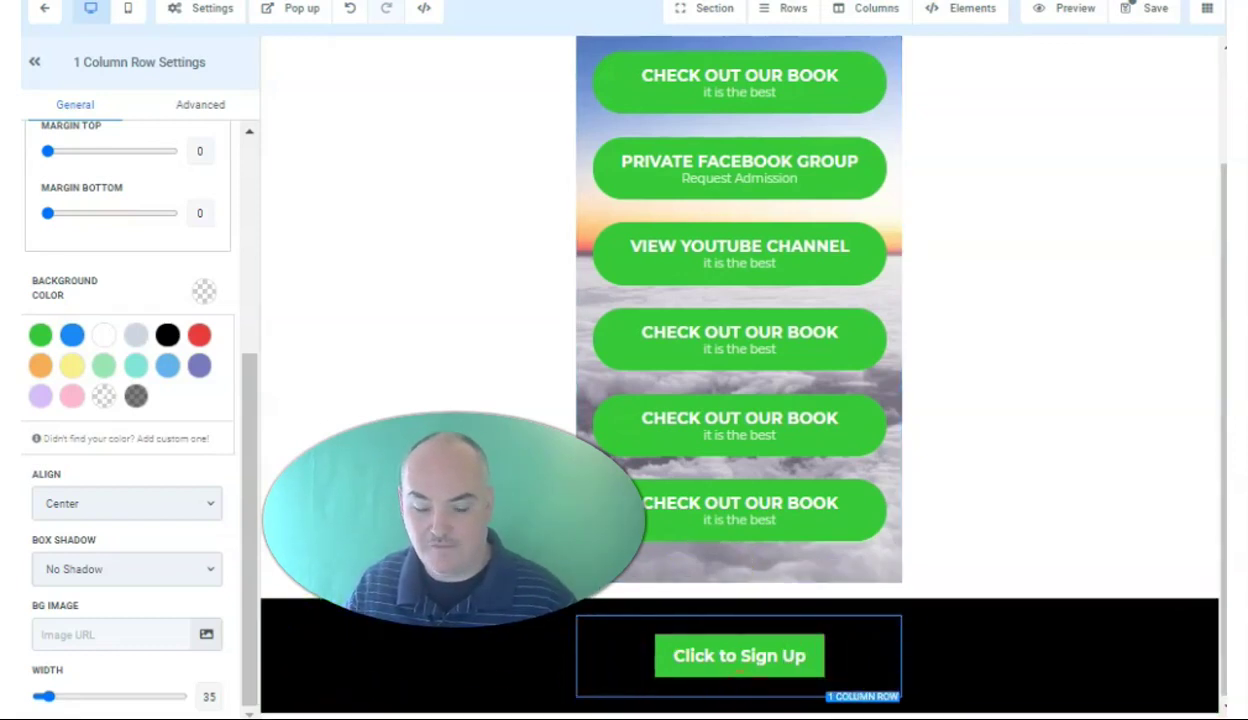
left_click(464, 716)
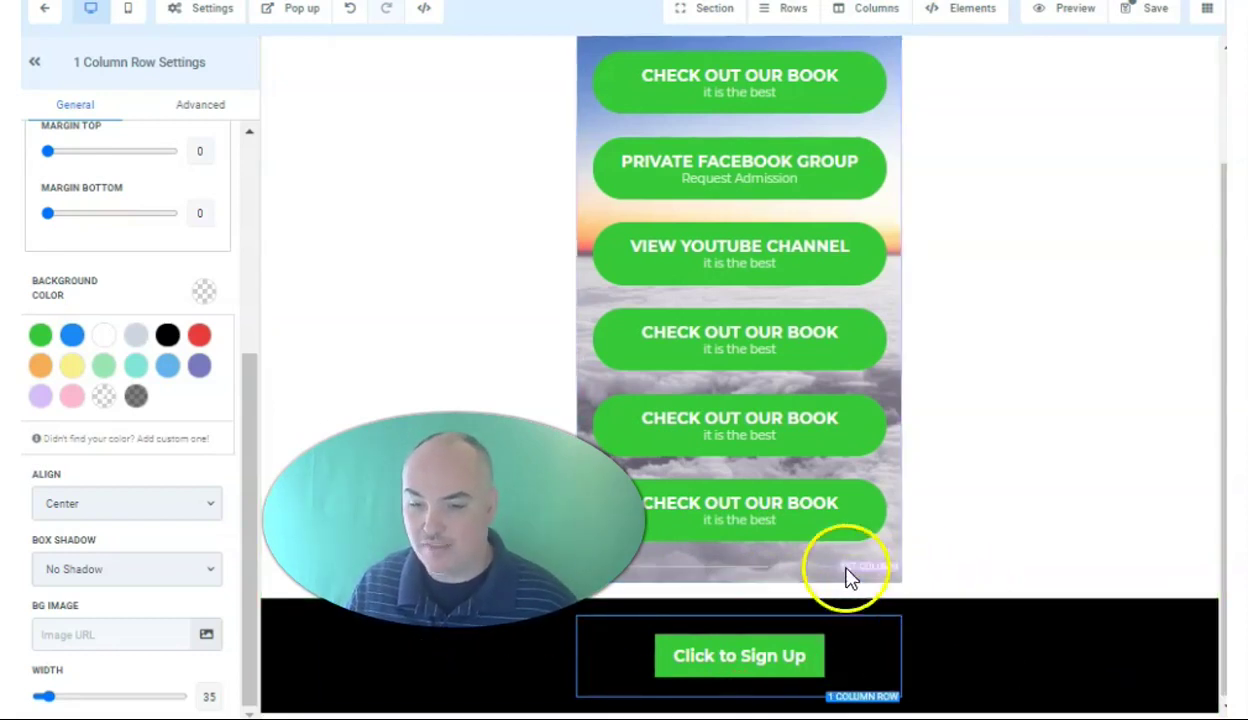
Step: Give the link buttons' section a sunset-over-clouds background image with the Full Center (Parallax) option and check its scrolling effect
left_click(580, 146)
scroll(710, 247, "up", 3)
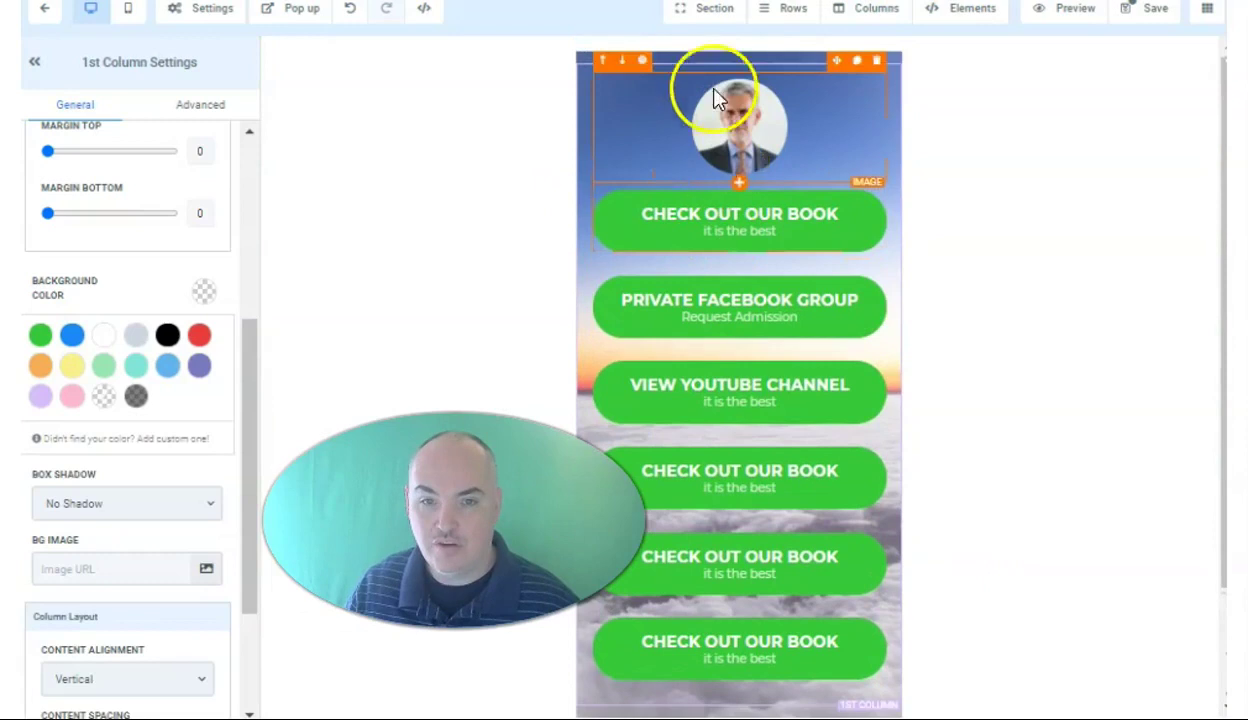
scroll(719, 608, "down", 3)
left_click(460, 257)
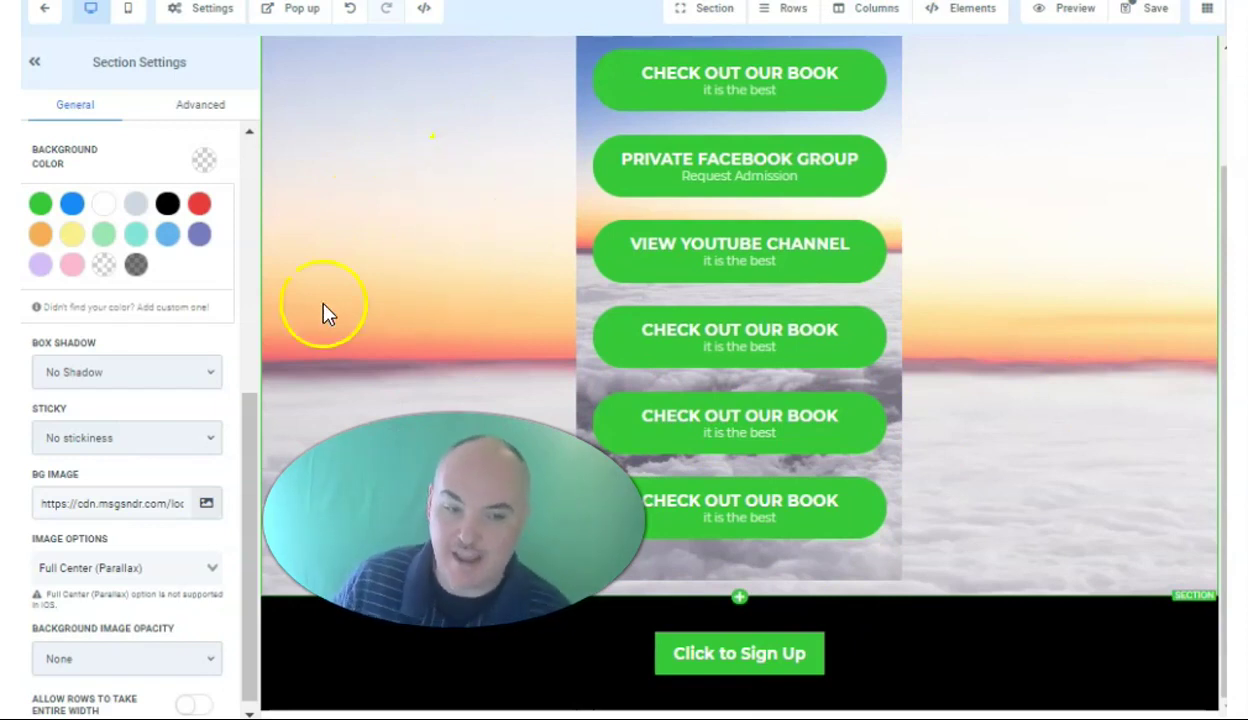
scroll(779, 378, "up", 3)
scroll(758, 516, "down", 2)
scroll(880, 450, "up", 3)
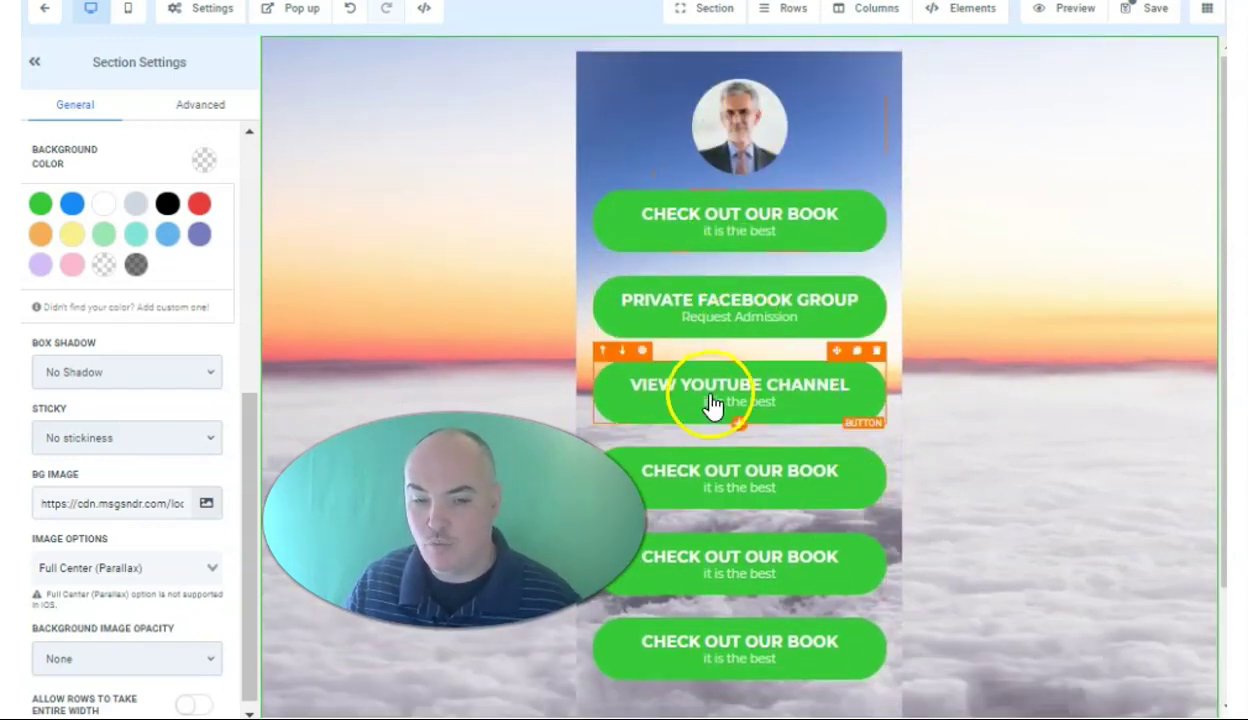
scroll(760, 262, "down", 3)
scroll(762, 248, "up", 3)
scroll(762, 246, "down", 3)
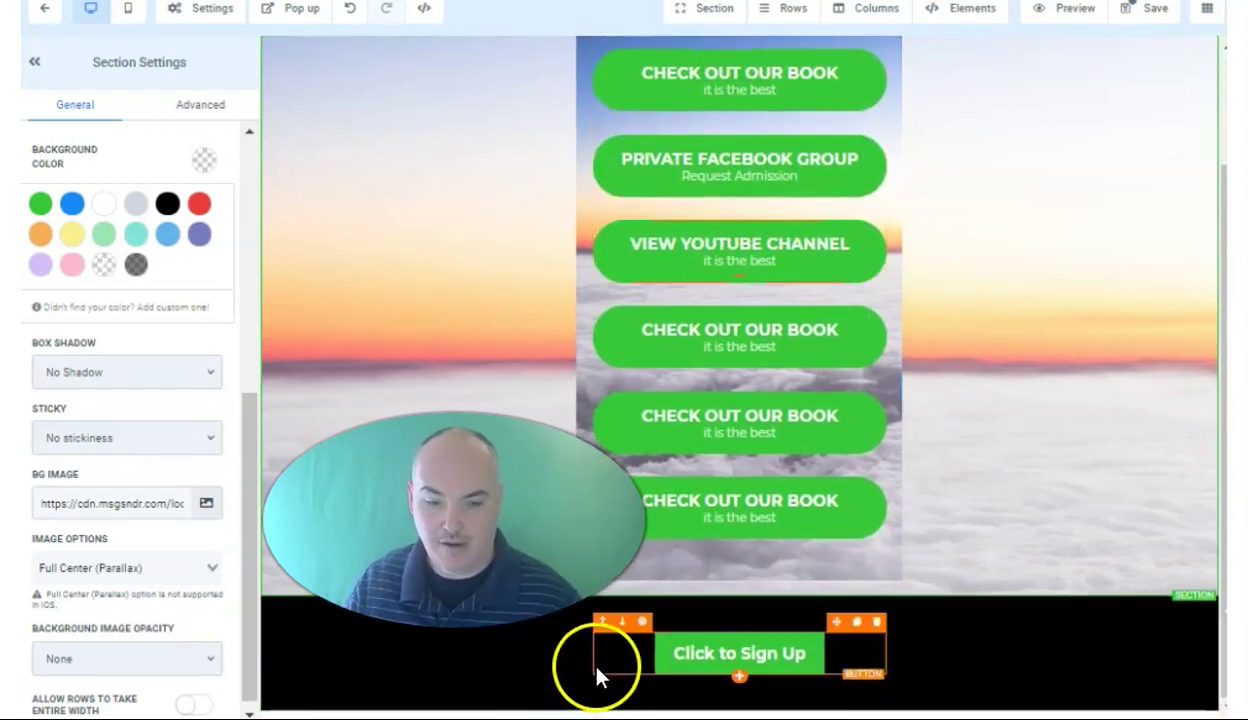
Step: Restyle the "Click to Sign Up" button as wide, rounded and blue, and set its black section to stick to bottom on scroll
left_click(447, 668)
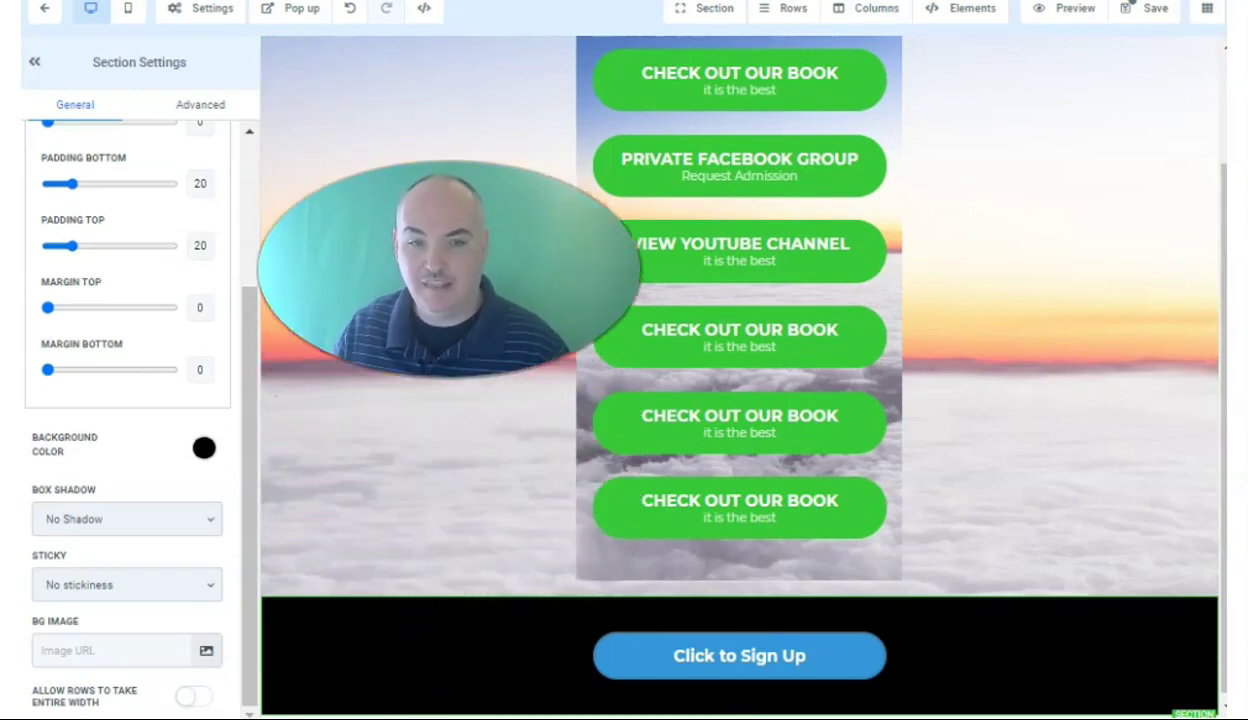
scroll(786, 262, "up", 2)
scroll(774, 290, "down", 1)
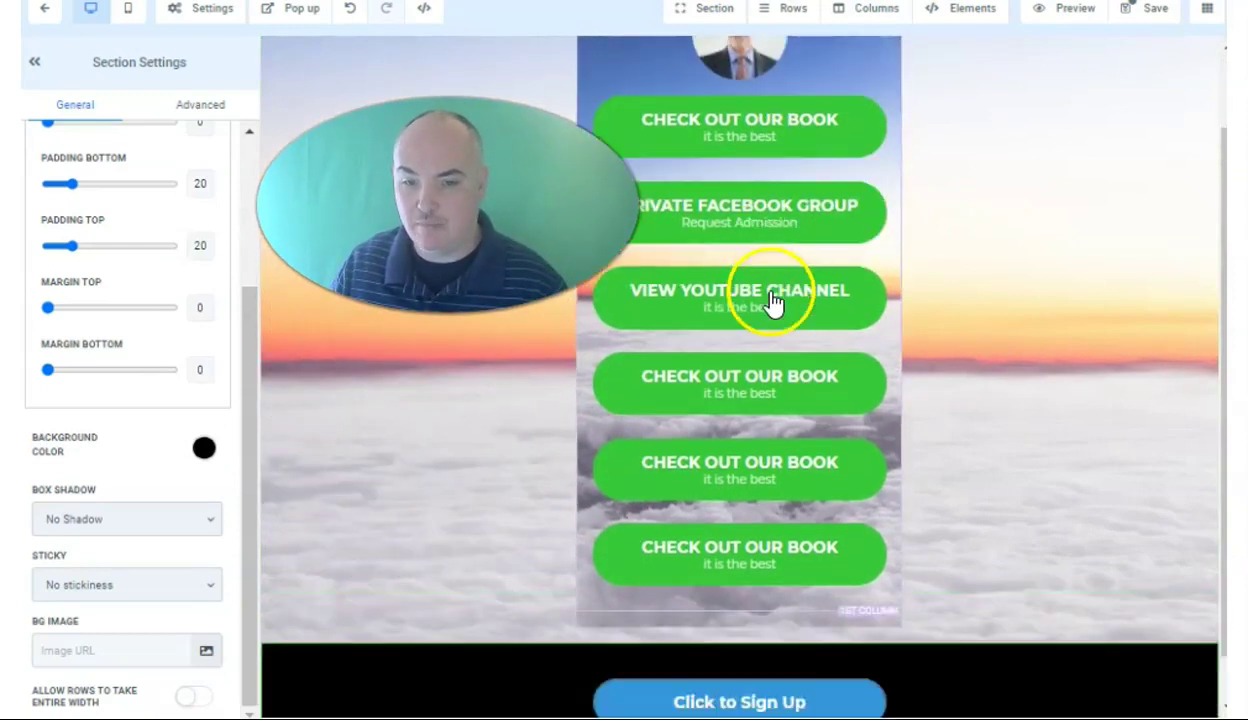
scroll(776, 314, "down", 1)
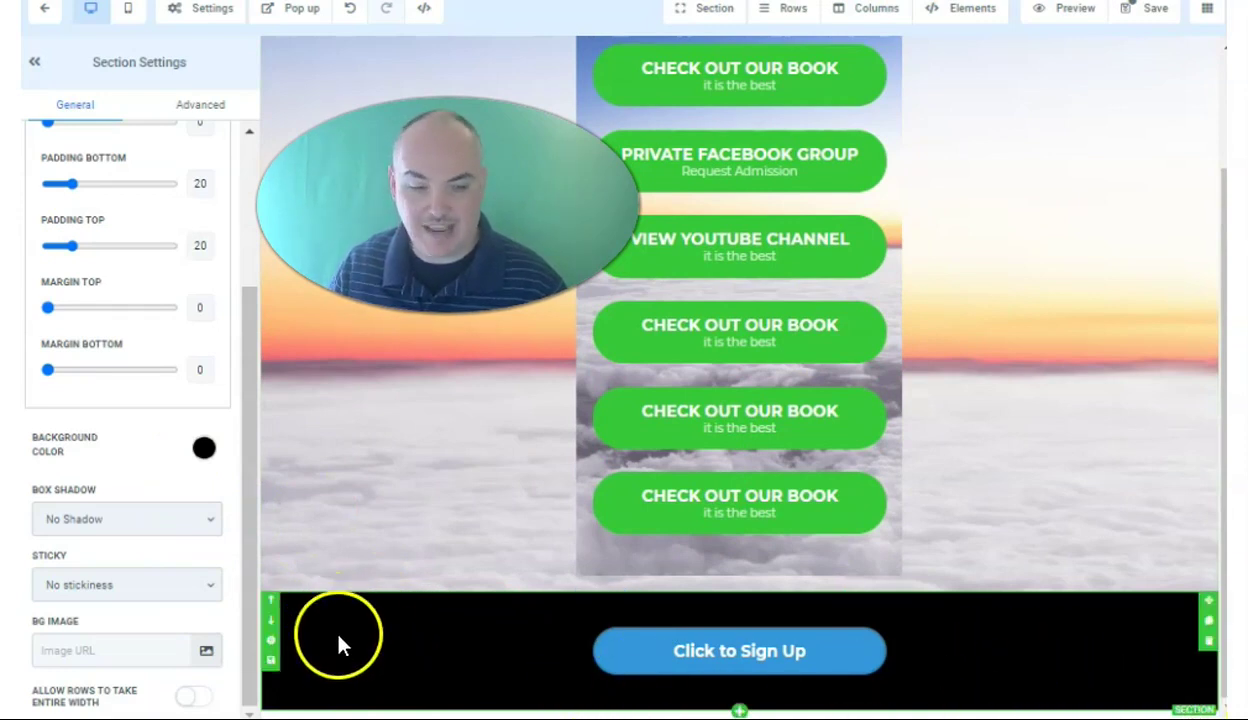
left_click(78, 590)
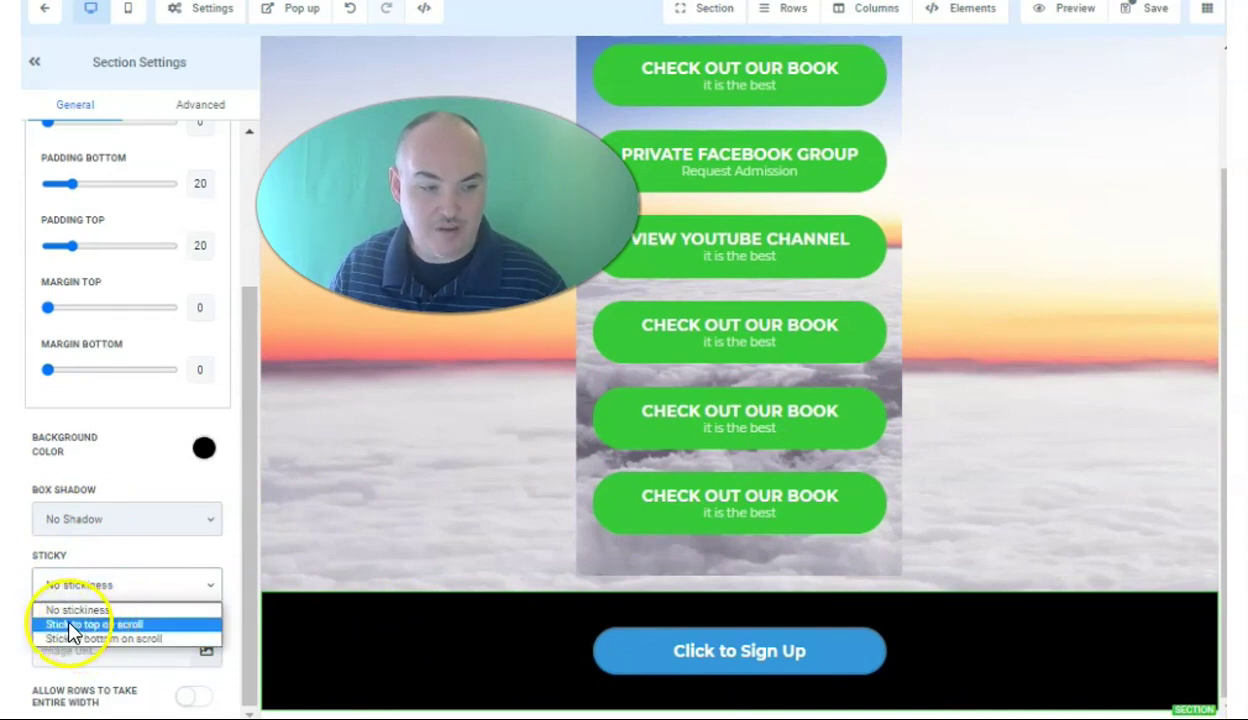
left_click(95, 640)
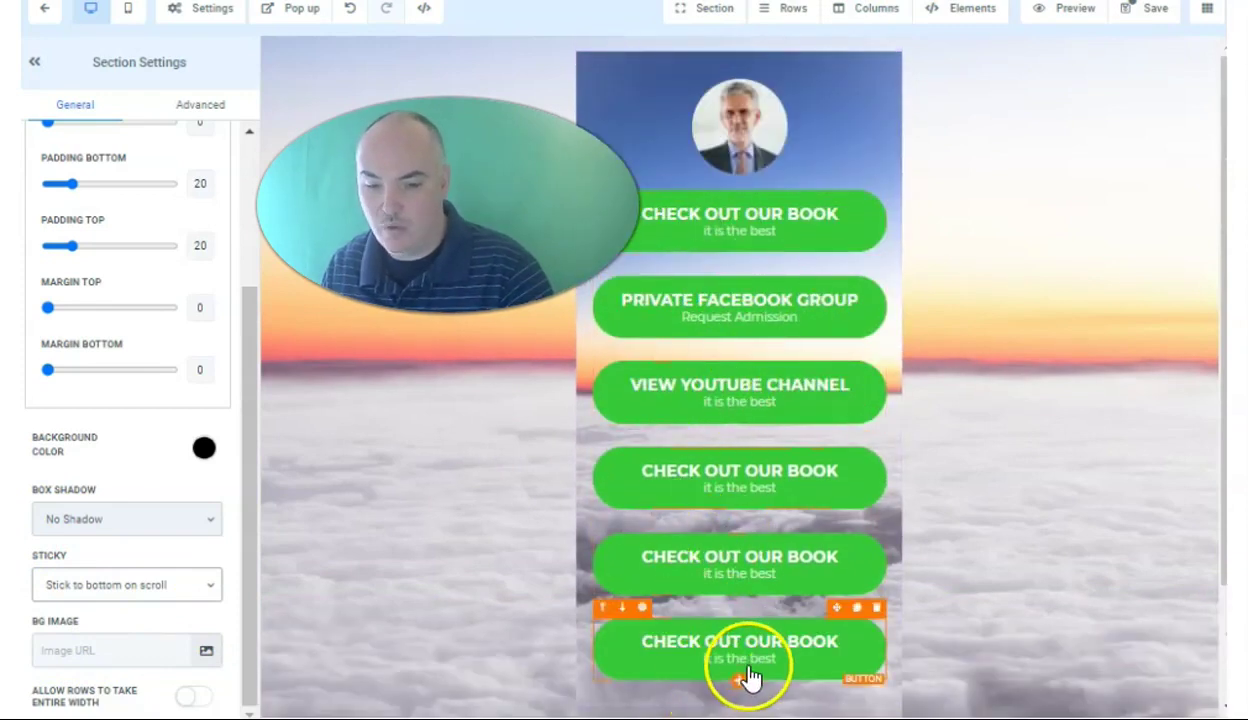
Step: Duplicate the last "CHECK OUT OUR BOOK" button several times to lengthen the page, and select the black section below
left_click(863, 612)
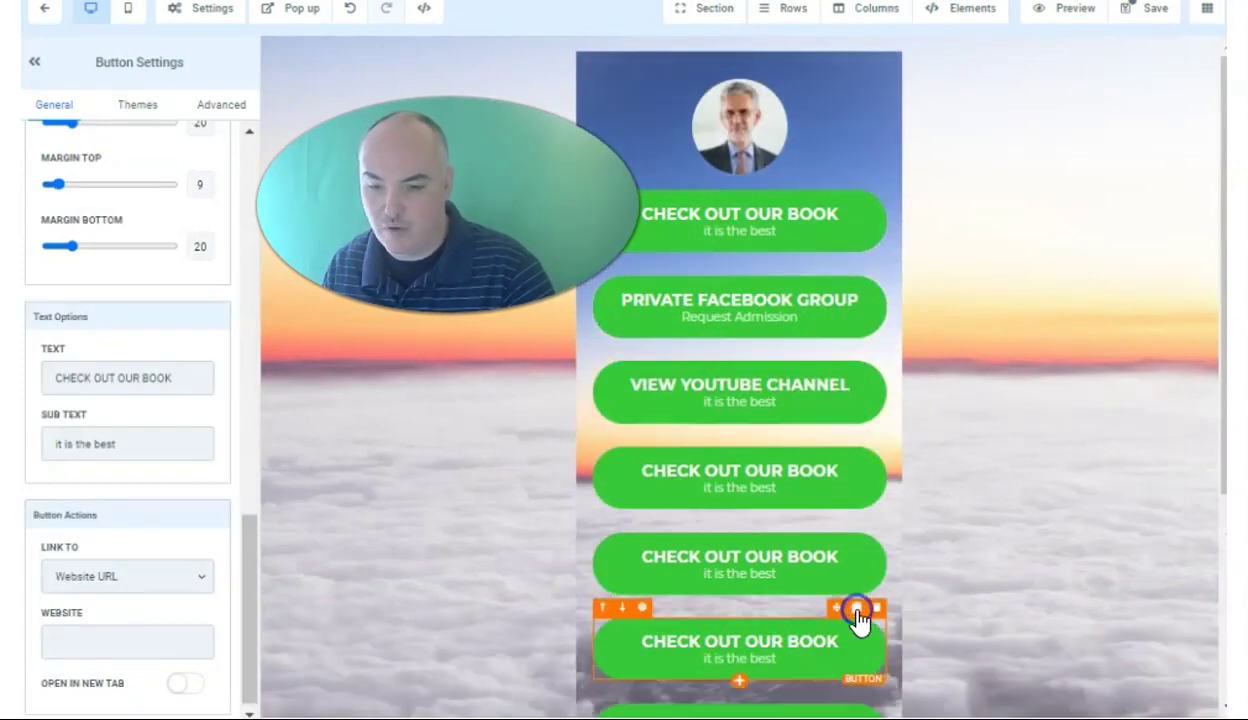
scroll(958, 487, "down", 5)
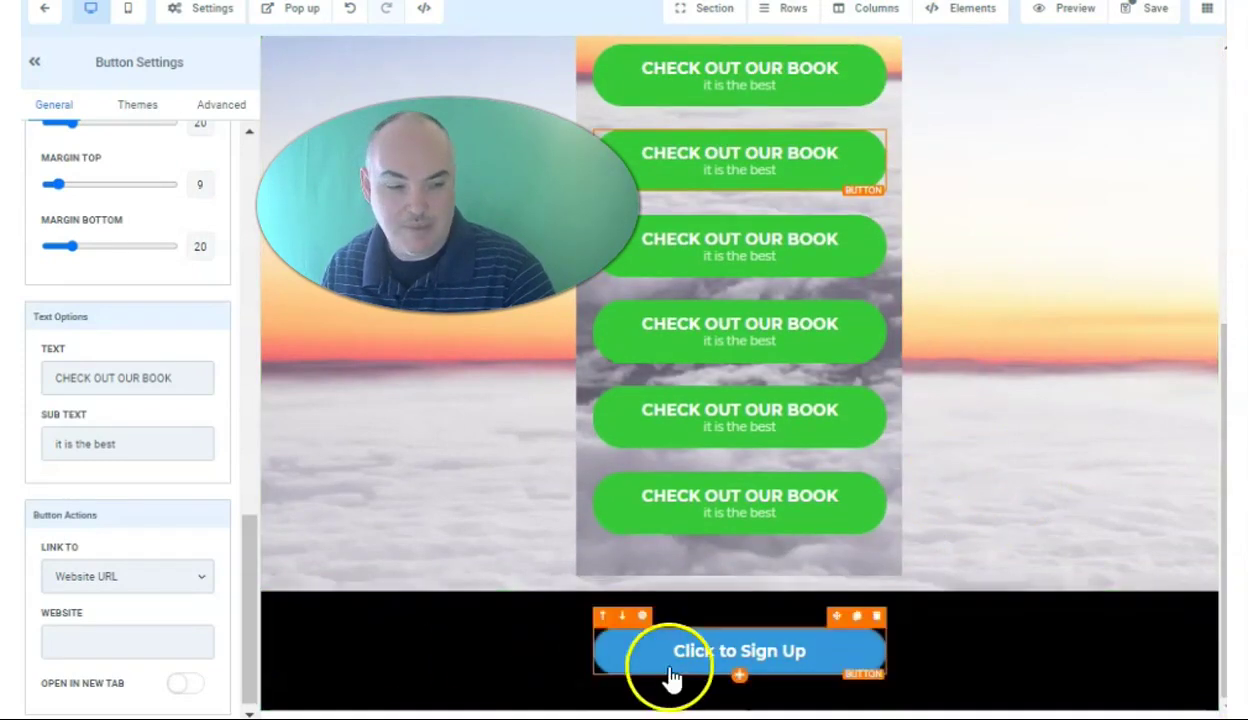
left_click(306, 626)
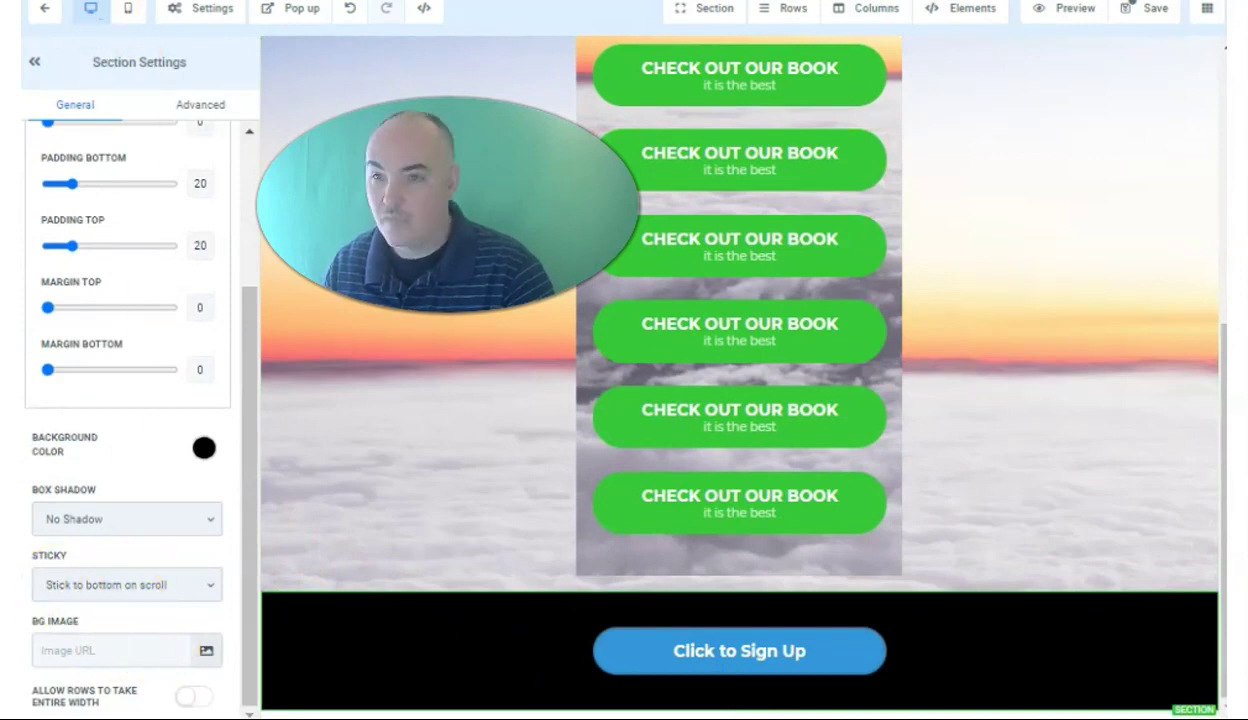
Step: Preview the page and close the "Optin For Freebies & Training" pop-up
left_click(1068, 10)
left_click(765, 170)
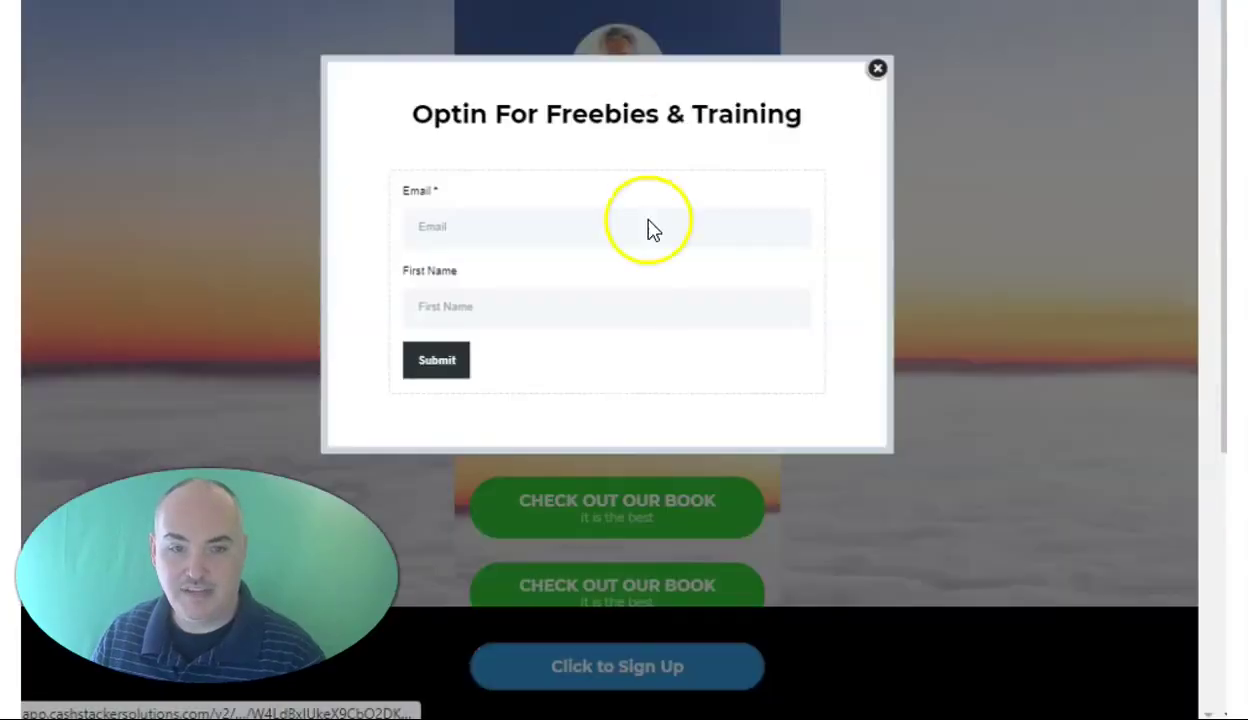
left_click(878, 66)
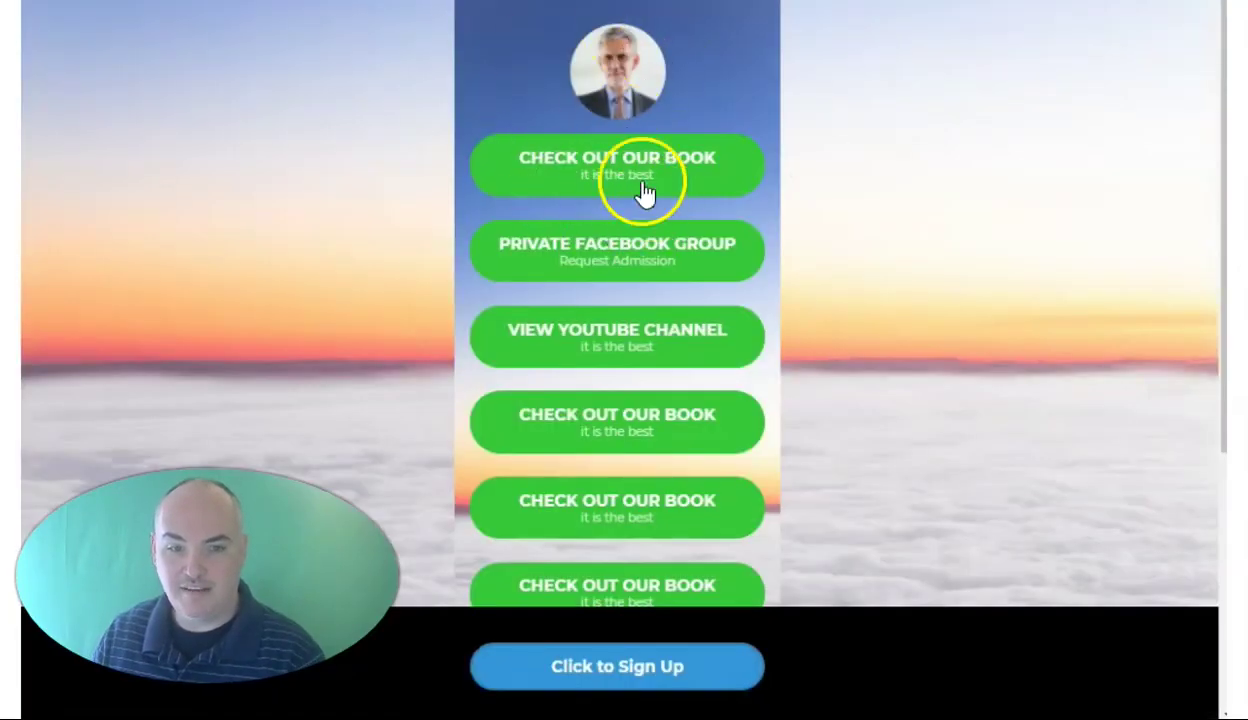
Step: Check how the black sign-up section and the parallax background behave while scrolling through the page preview, and try the sign-up button
scroll(710, 135, "down", 1)
scroll(705, 140, "down", 2)
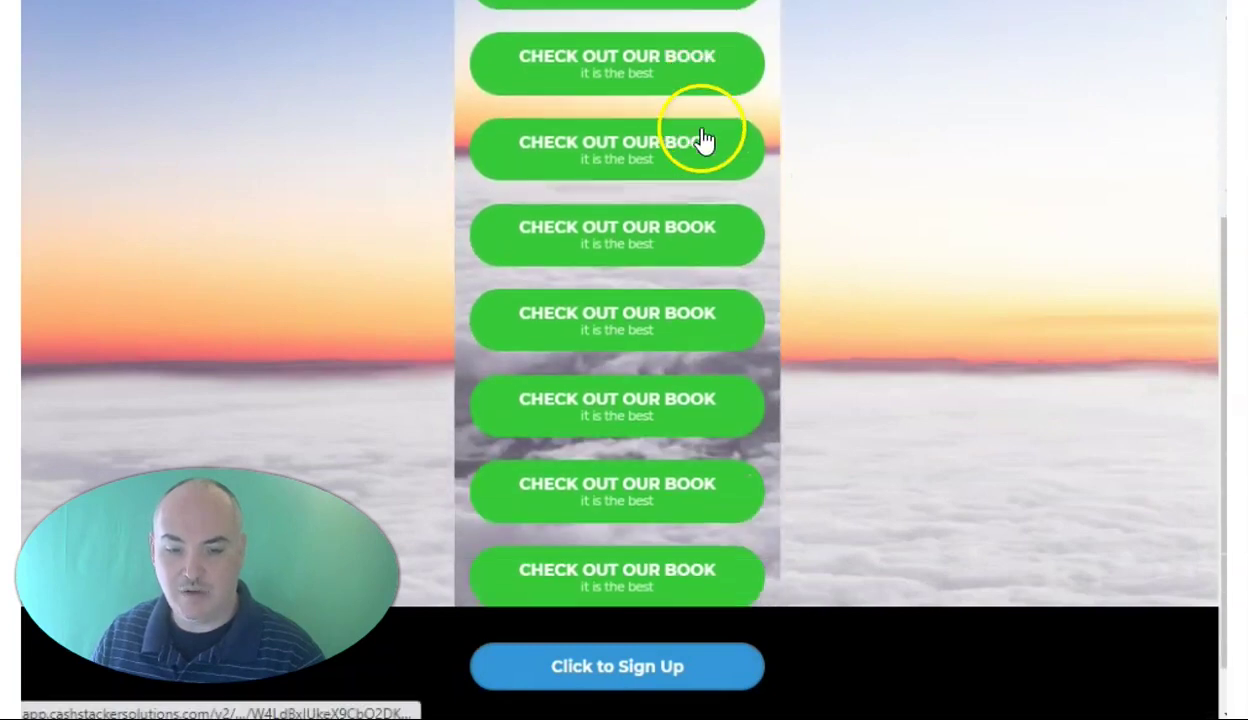
scroll(716, 383, "up", 1)
scroll(705, 378, "up", 3)
scroll(696, 370, "down", 3)
scroll(694, 354, "up", 2)
scroll(688, 343, "down", 2)
scroll(688, 343, "up", 3)
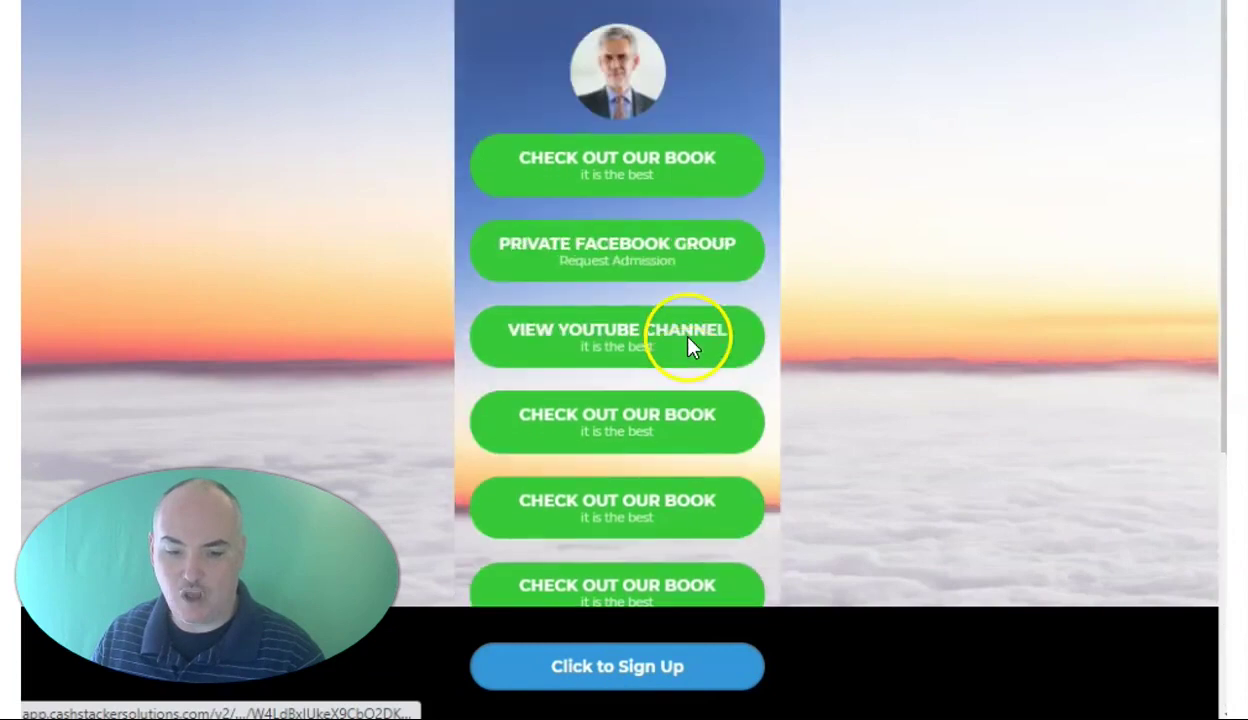
left_click(657, 684)
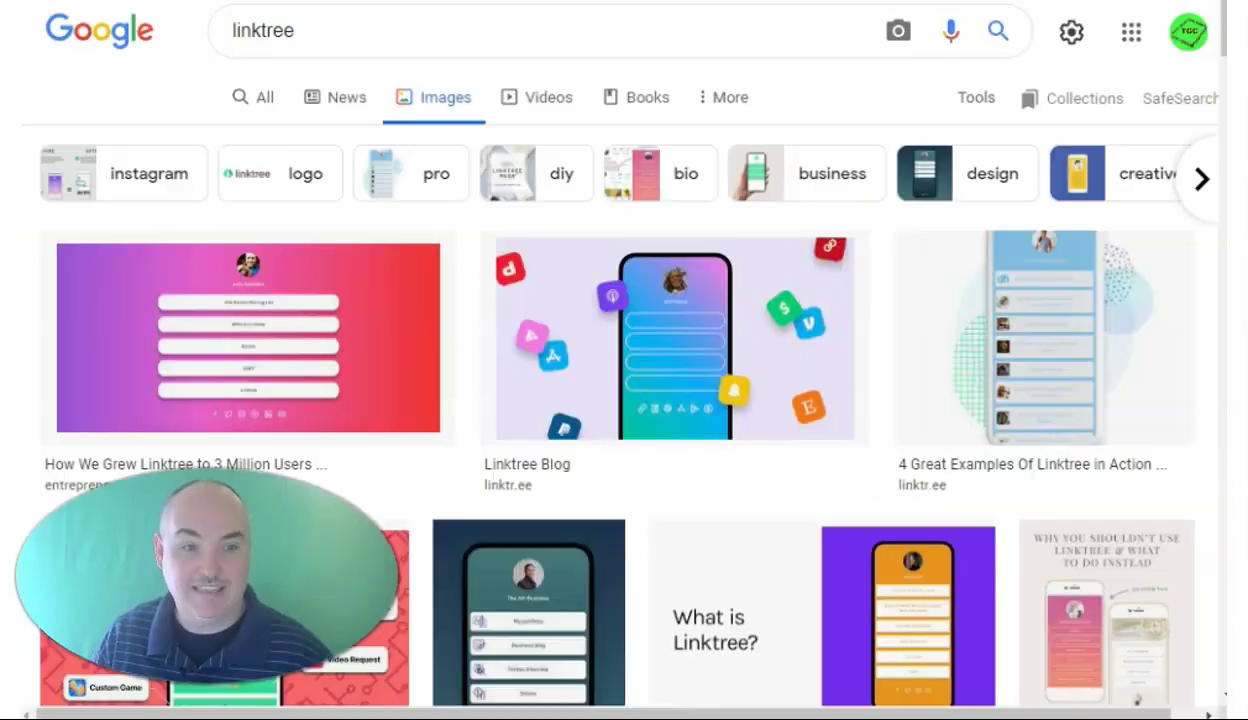
Step: Switch to Google Images and look through the linktree results for link page designs
scroll(719, 231, "down", 10)
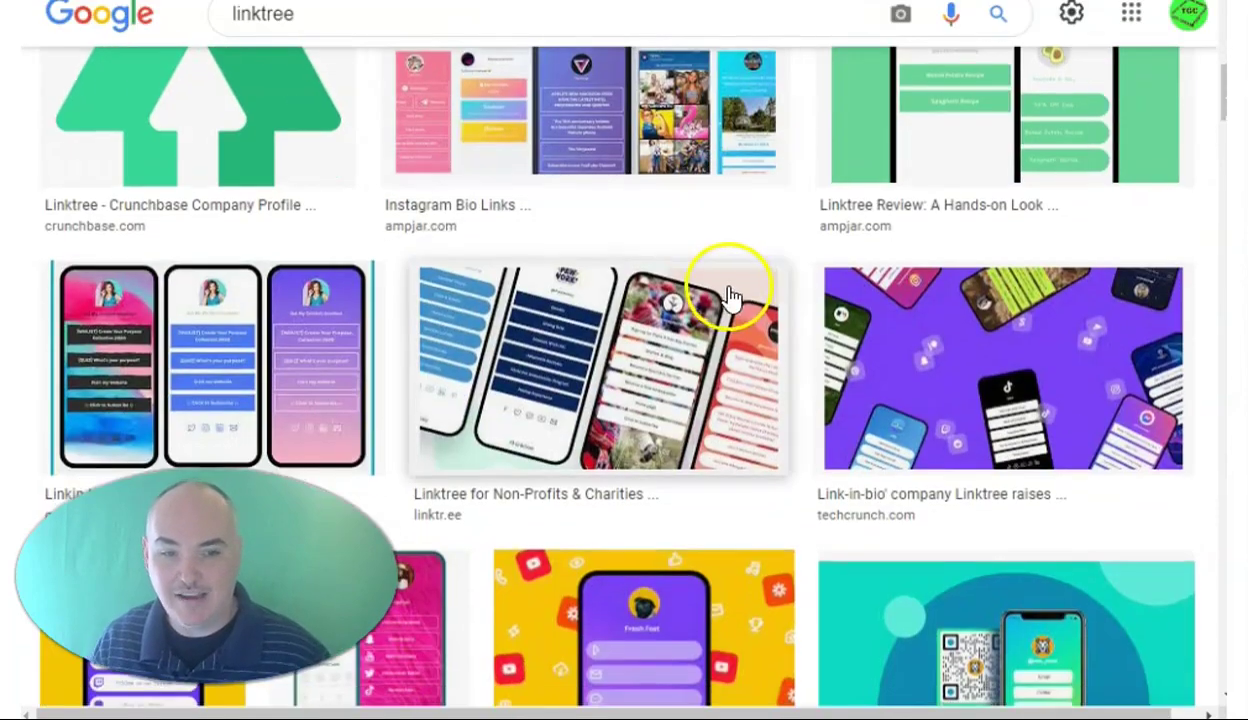
scroll(724, 290, "up", 10)
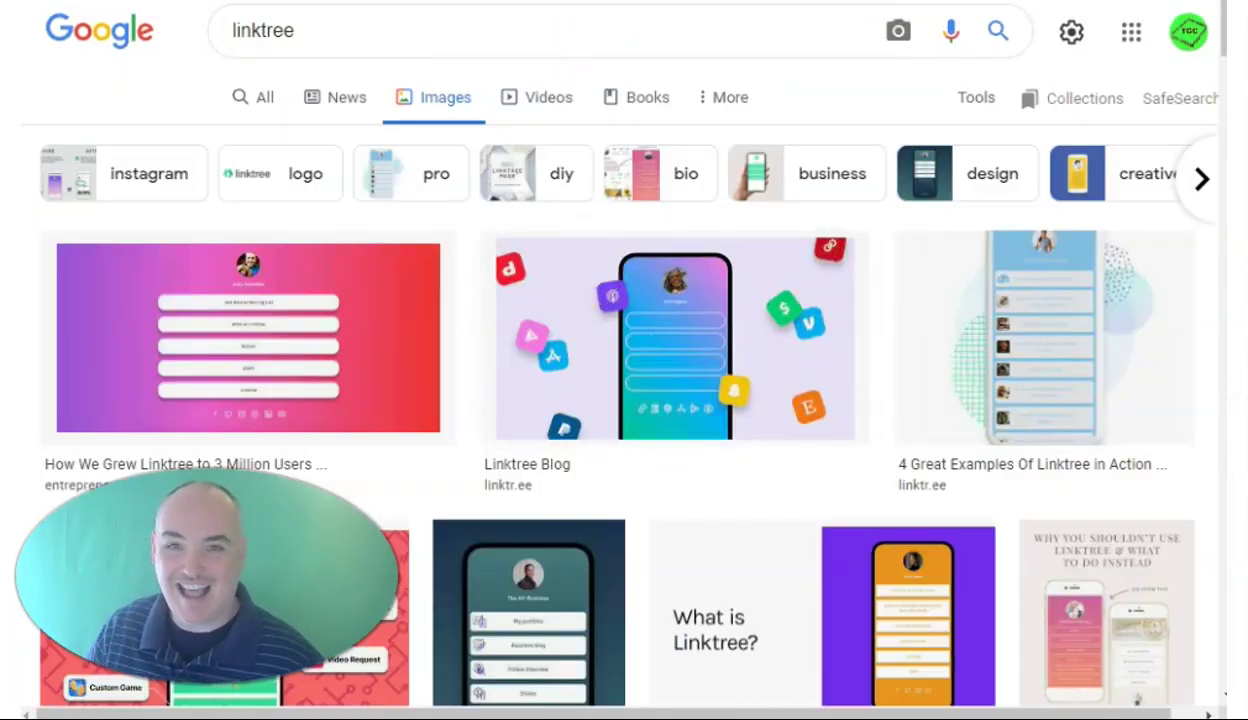